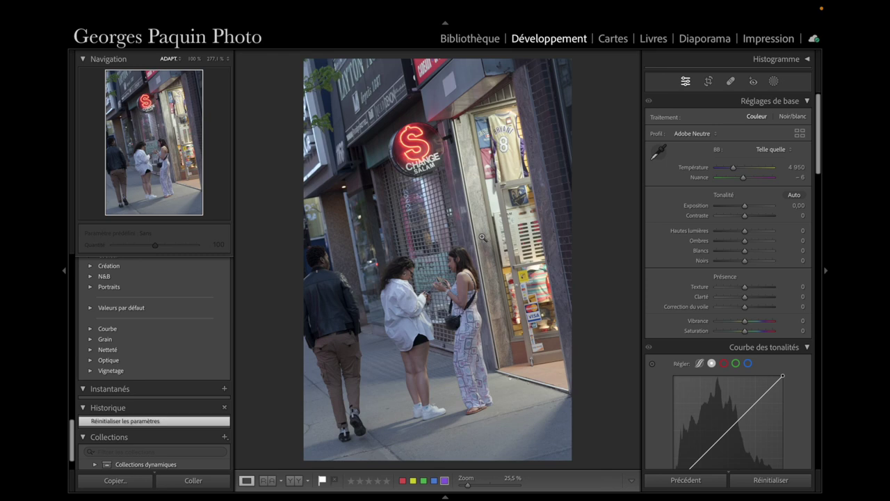
Reset all develop settings of the neon street photo to their defaults.
scroll(654, 236, down, 5)
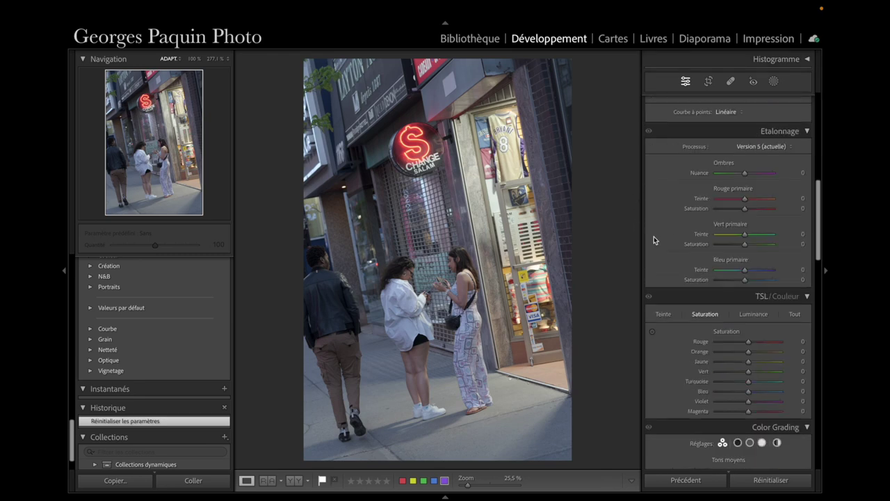
Bring the Détail sharpening and noise section into view and show the photo info overlay.
scroll(654, 240, down, 3)
scroll(653, 240, down, 3)
scroll(654, 240, down, 3)
scroll(654, 240, down, 3)
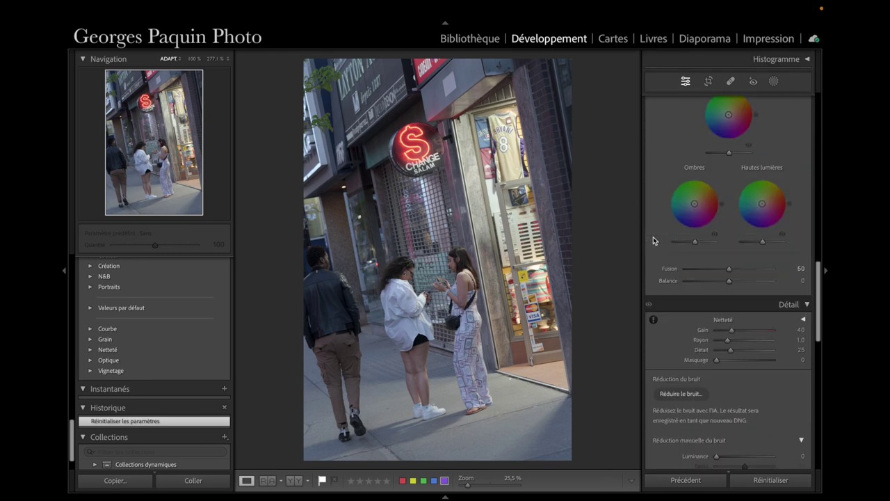
scroll(654, 240, down, 3)
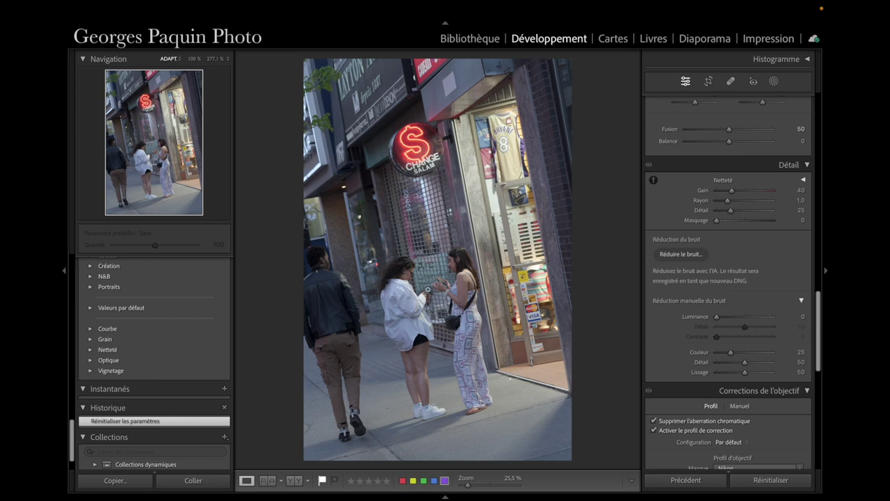
key(i)
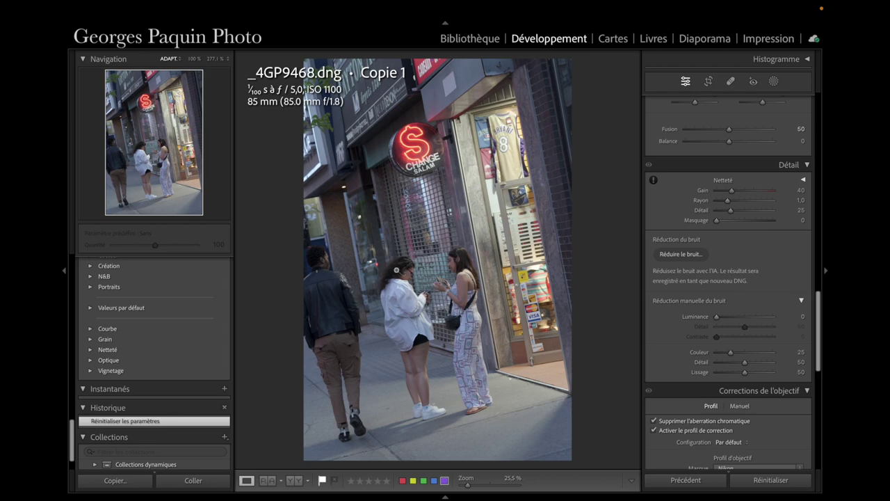
Zoom in on the woman's face and hair to inspect noise.
click(434, 317)
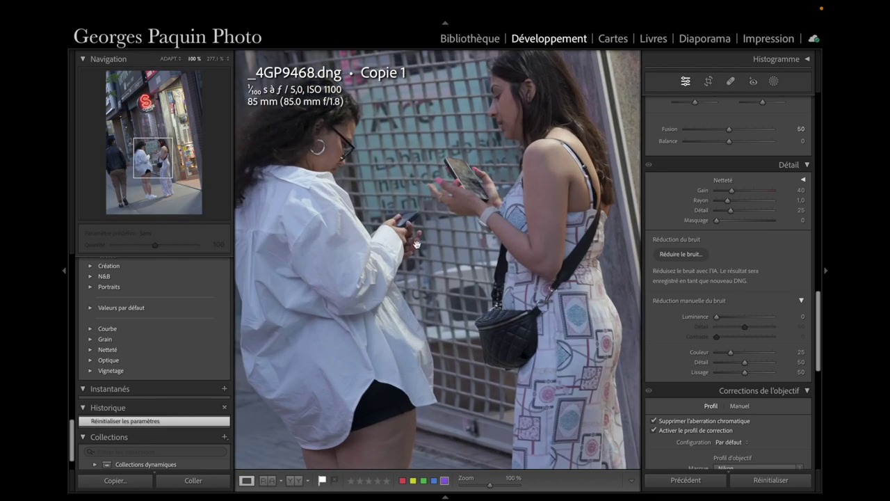
scroll(404, 255, up, 3)
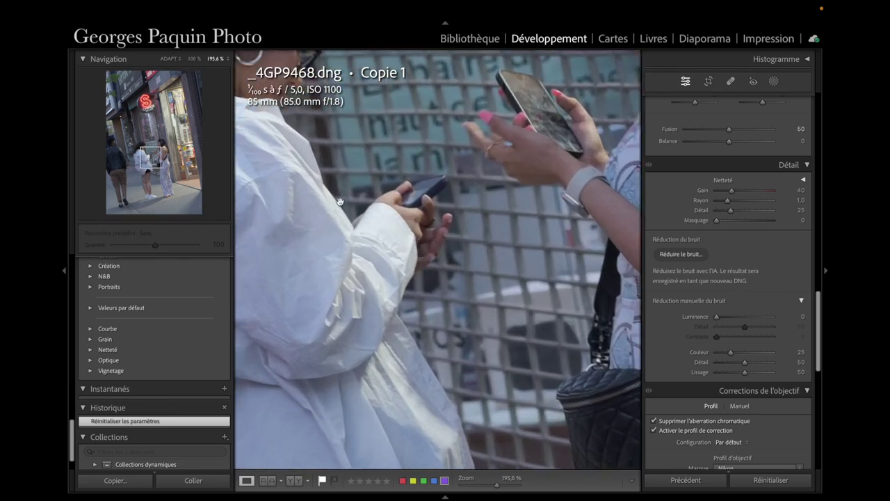
drag(317, 194, 438, 334)
drag(369, 222, 442, 266)
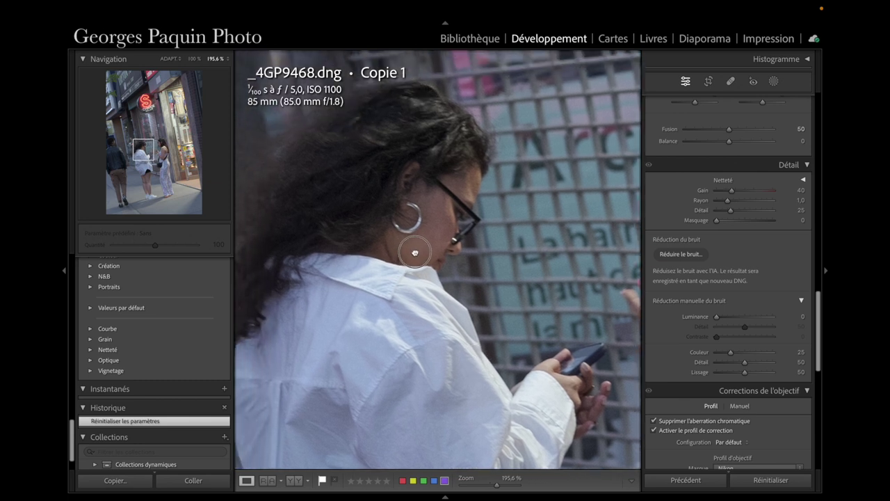
drag(456, 322, 498, 294)
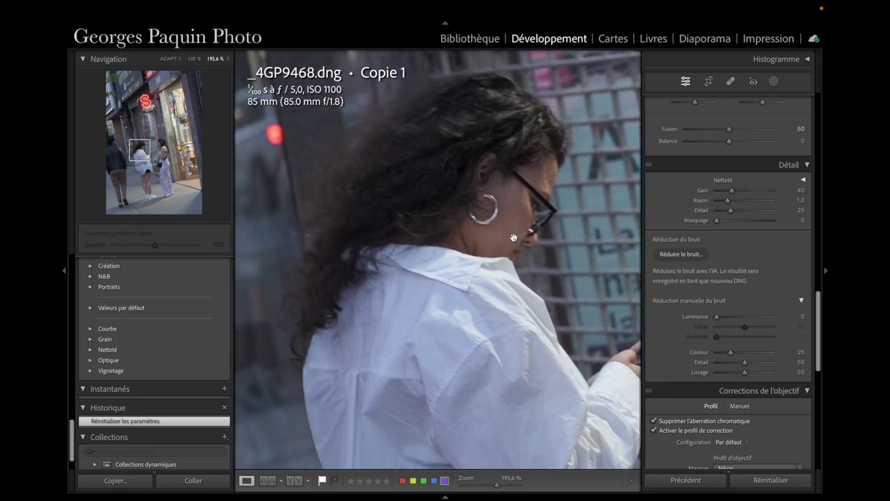
scroll(511, 235, up, 2)
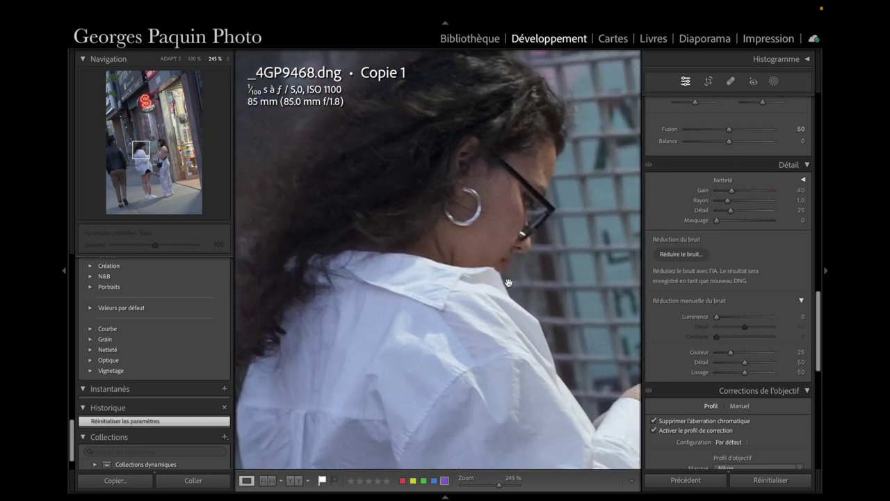
Inspect the phone and hands at 311%, then bring up the AI noise reduction preview.
drag(499, 381, 422, 213)
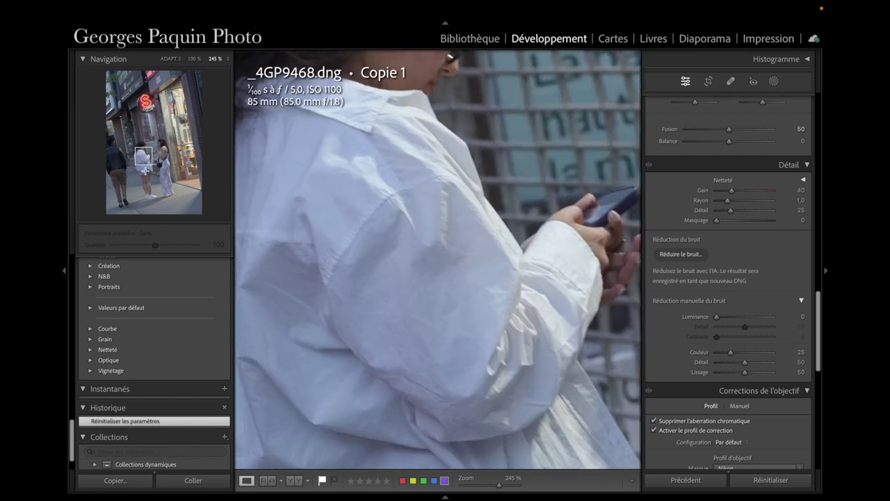
mouse_move(148, 164)
mouse_down()
mouse_move(159, 182)
mouse_move(164, 159)
mouse_up()
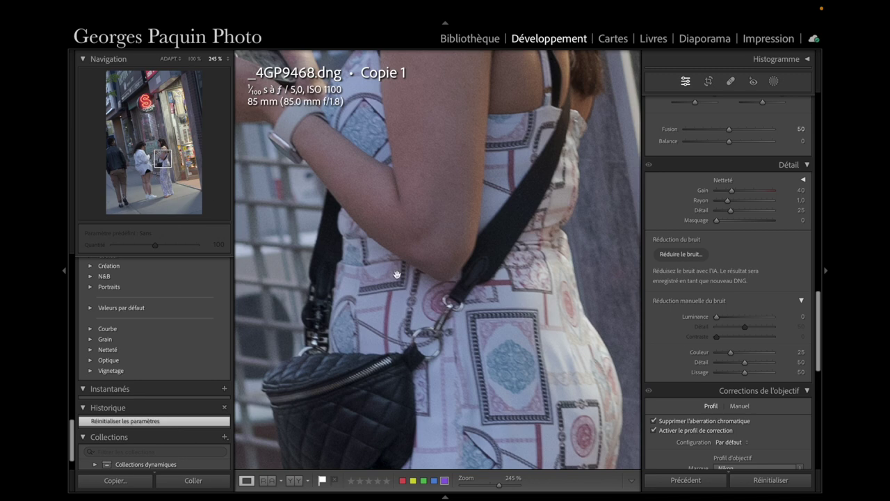
drag(369, 218, 478, 308)
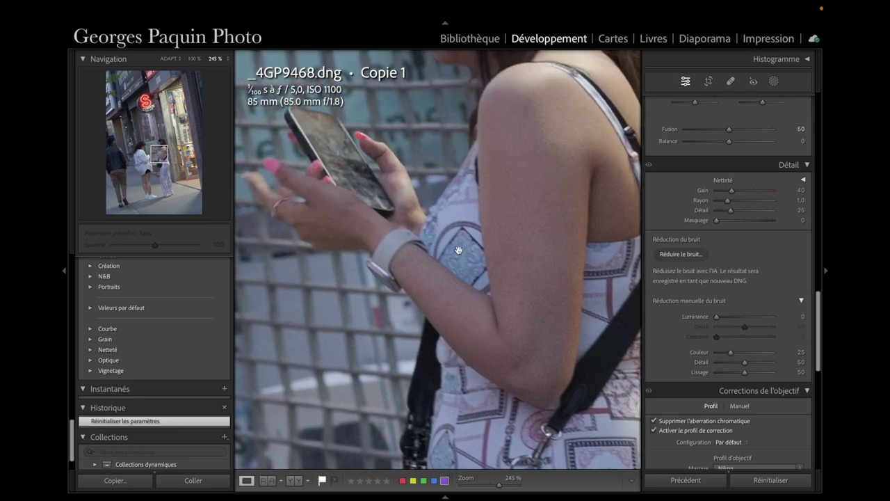
drag(462, 240, 478, 316)
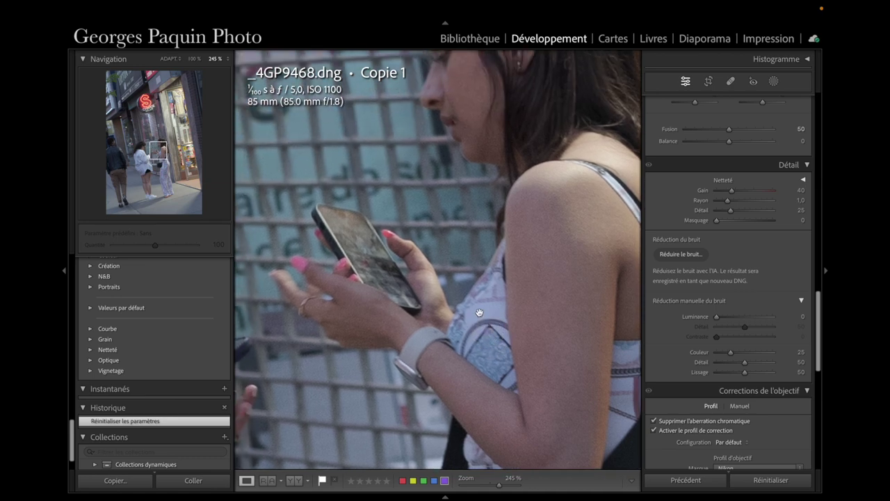
drag(445, 215, 489, 230)
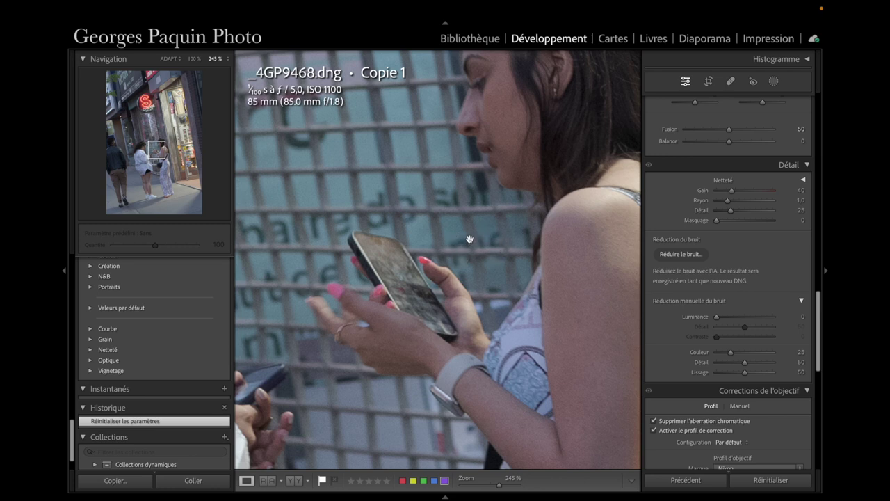
scroll(472, 240, up, 3)
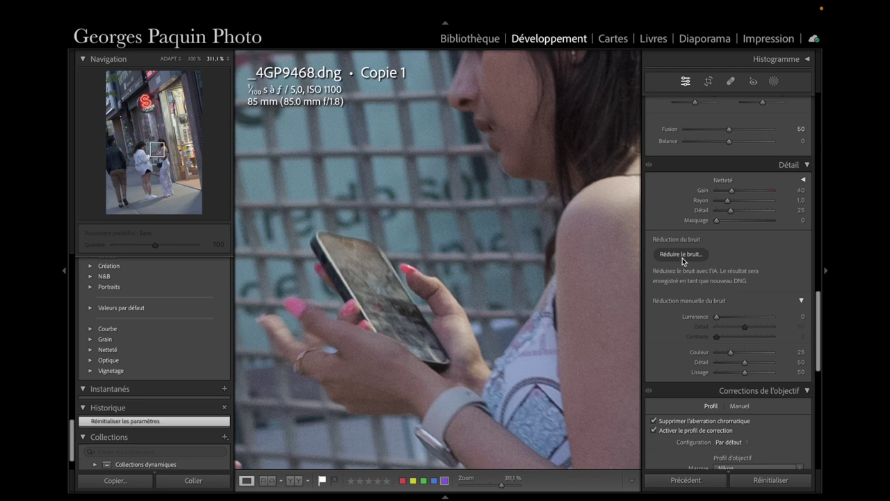
click(681, 255)
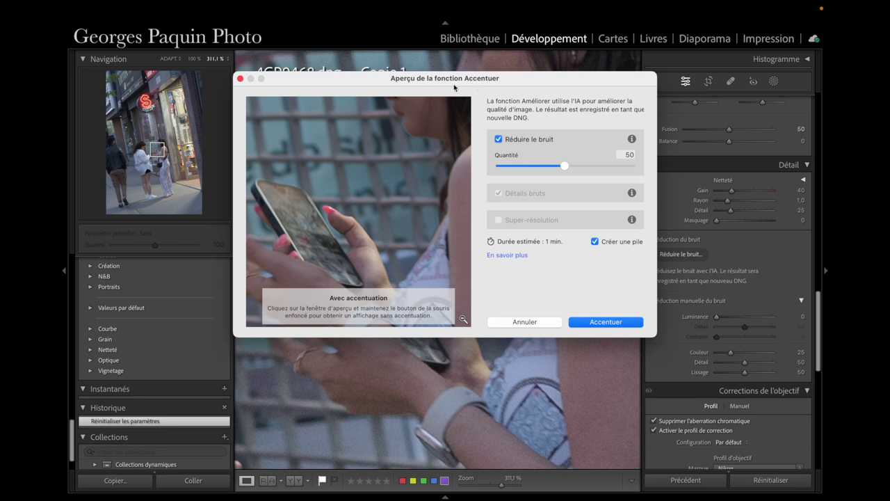
Compare the denoise preview with and without it, set Quantité to 63, and apply.
drag(361, 260, 337, 237)
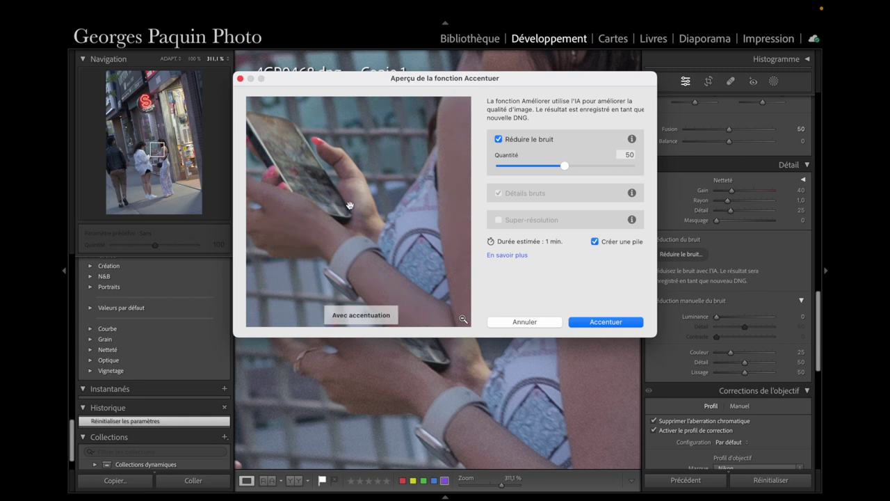
drag(318, 224, 349, 234)
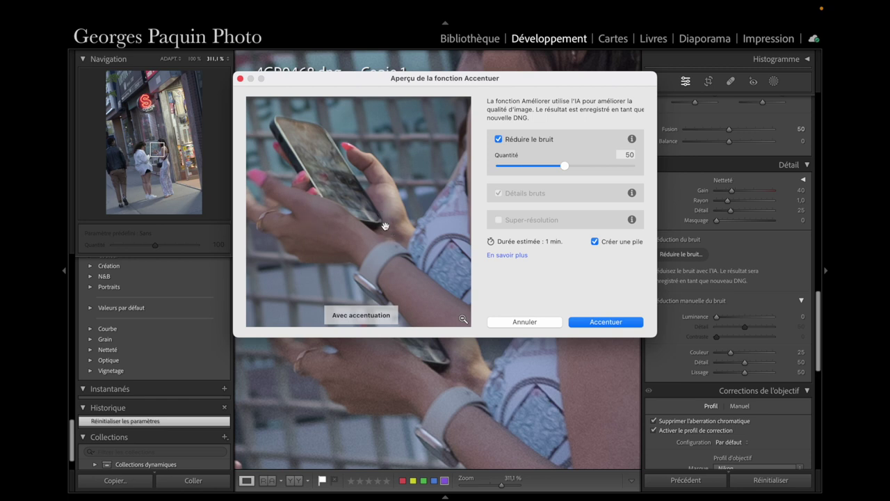
click(388, 228)
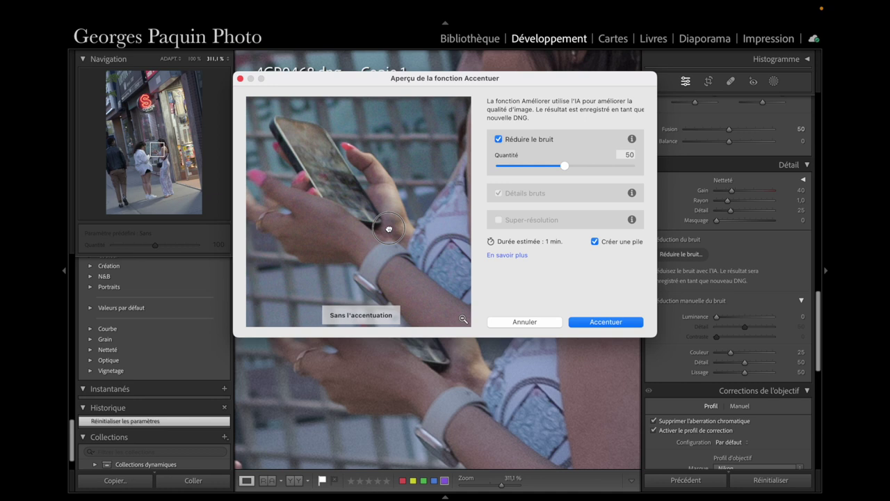
drag(388, 228, 379, 261)
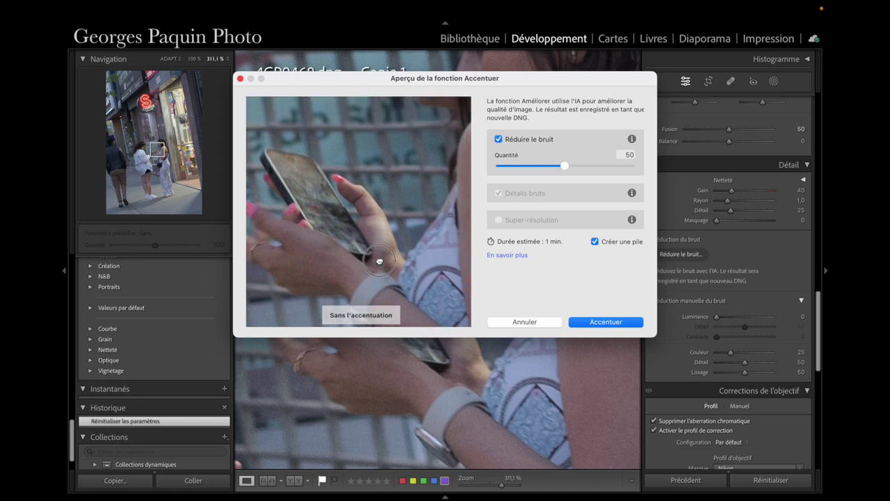
drag(378, 261, 379, 261)
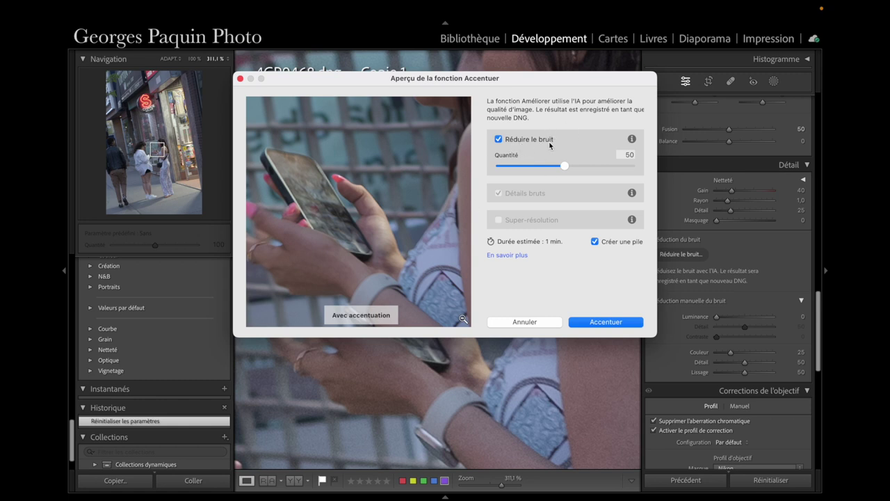
drag(564, 167, 582, 168)
click(604, 323)
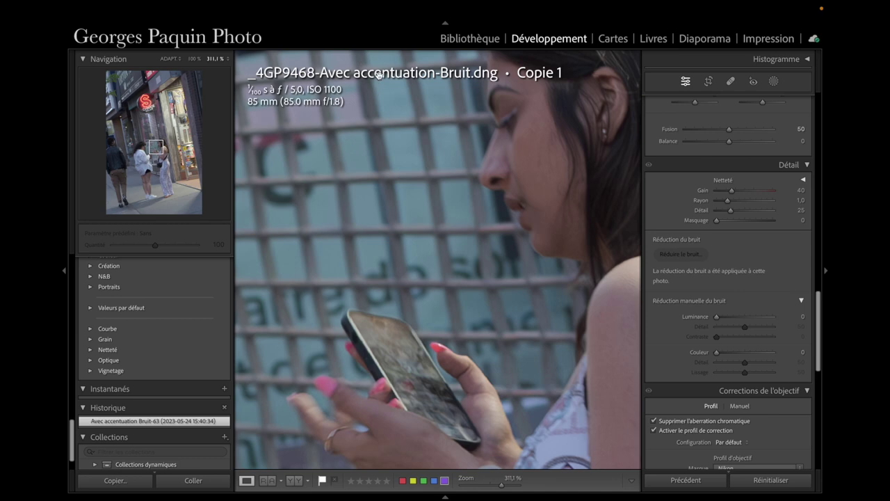
Return to the full-photo view of the denoised DNG copy.
click(493, 168)
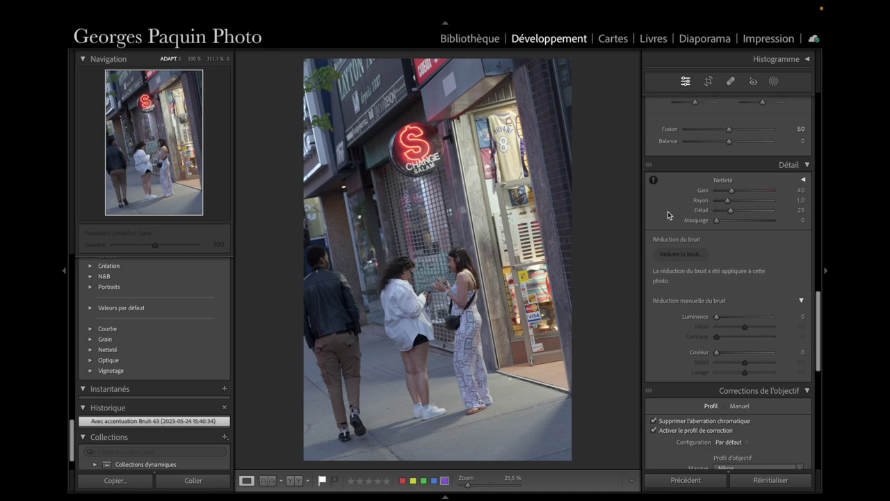
scroll(668, 216, up, 3)
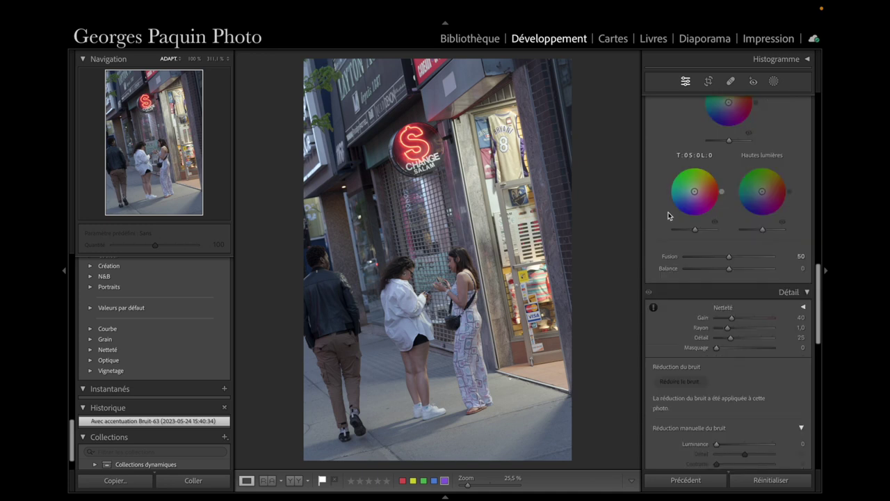
Show the Courbe des tonalités panel and frame the view at 41.3% on the three people and sidewalk.
scroll(667, 216, up, 3)
scroll(668, 216, up, 3)
scroll(668, 216, up, 2)
scroll(668, 212, up, 3)
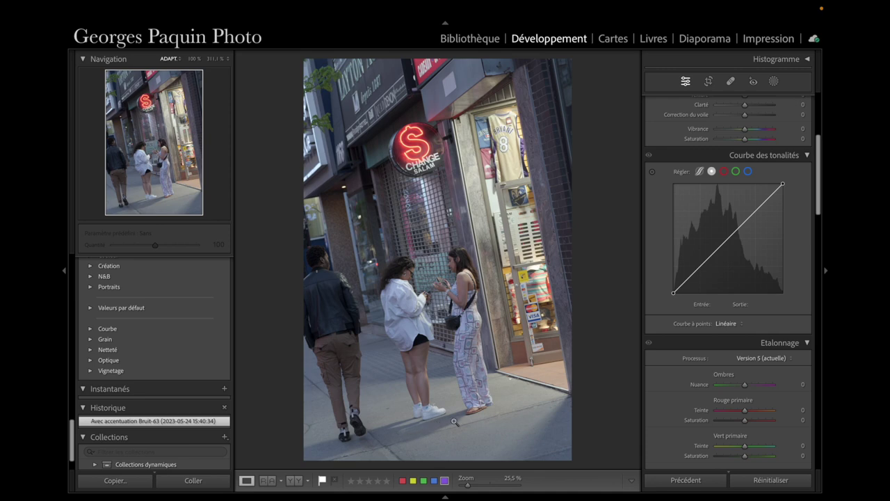
click(419, 434)
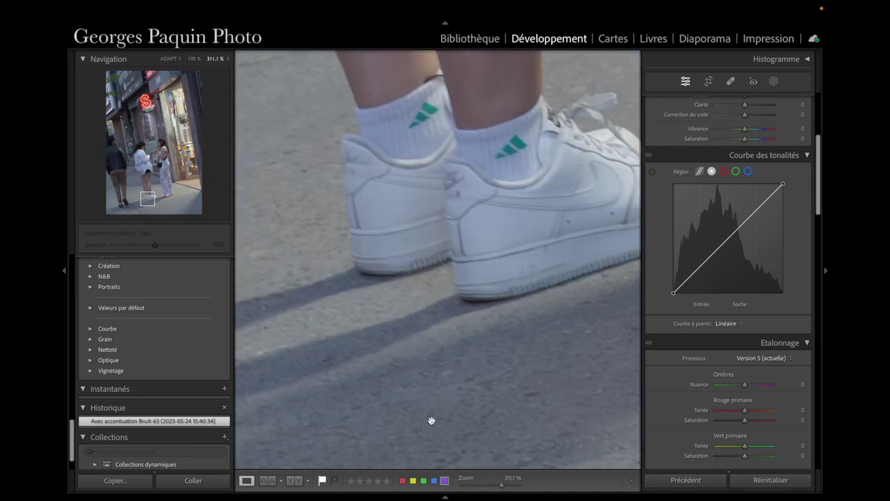
scroll(441, 409, down, 5)
scroll(388, 390, down, 3)
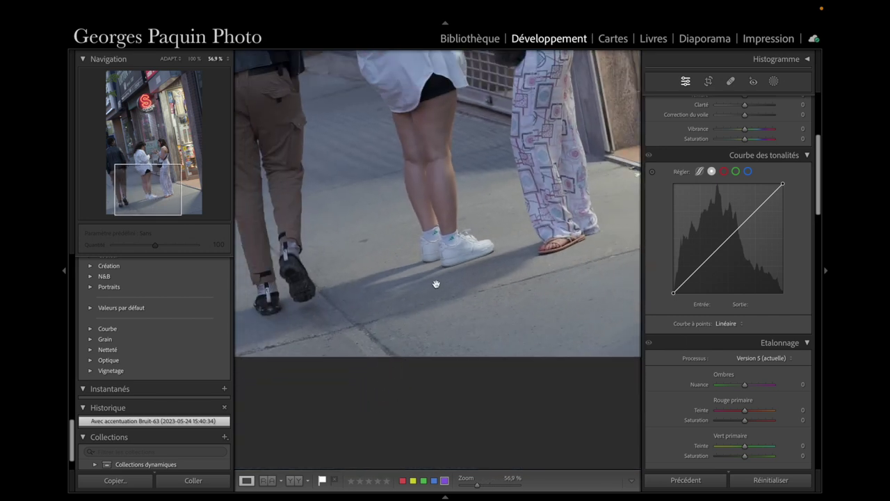
drag(436, 284, 432, 318)
scroll(441, 326, down, 2)
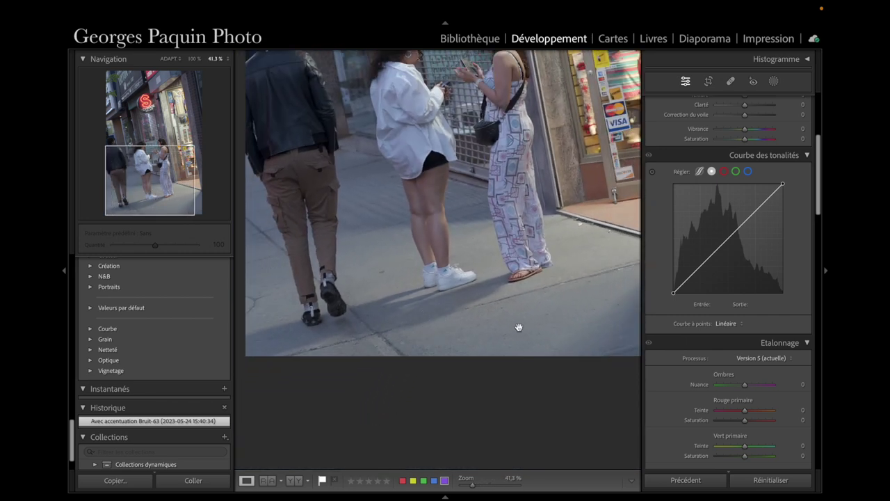
click(653, 175)
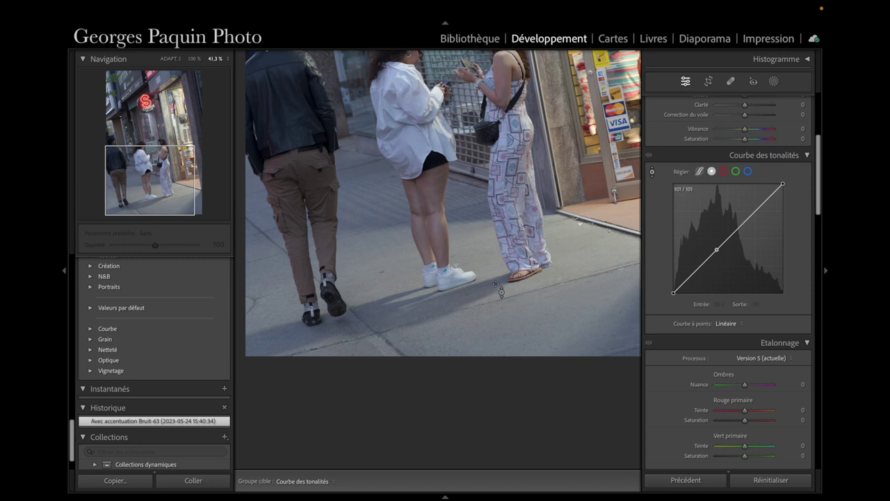
Reshape the point curve: pull the sidewalk tones down and raise the upper point to lift highlights.
drag(500, 289, 501, 326)
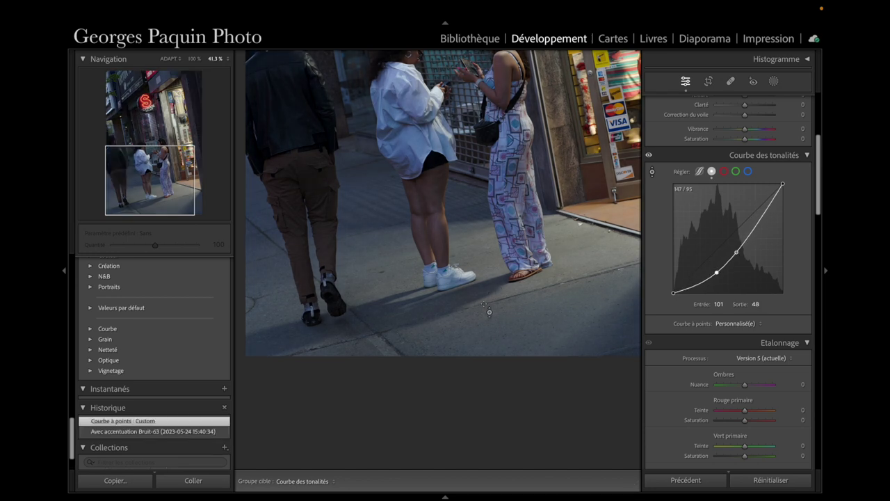
click(170, 58)
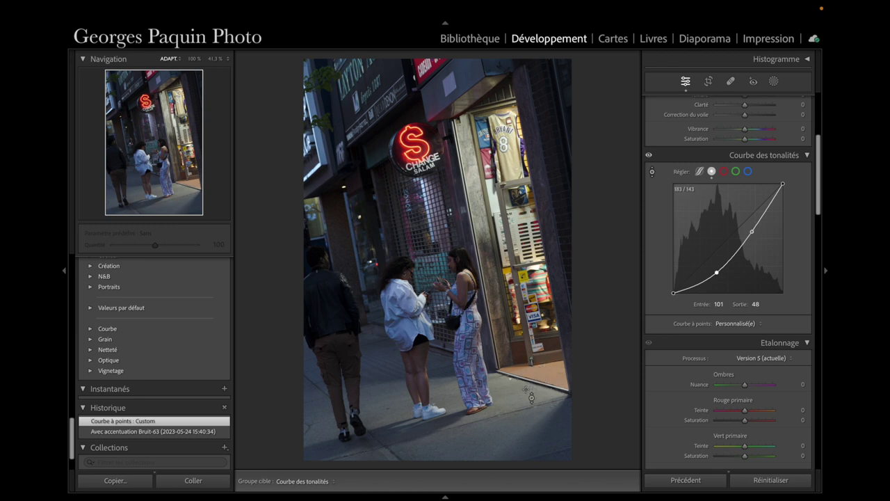
click(525, 390)
drag(525, 390, 525, 372)
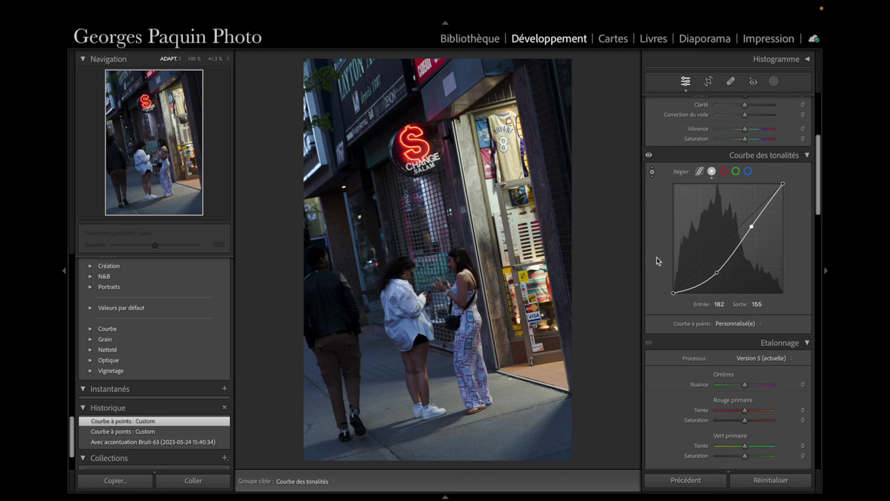
scroll(657, 229, up, 5)
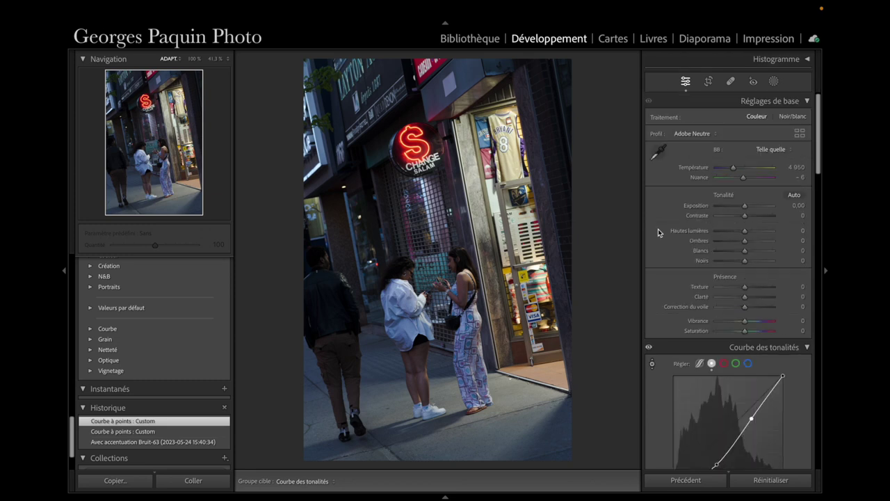
Set white balance to Température about 5456 and Nuance −10, checking colour on the women.
click(652, 362)
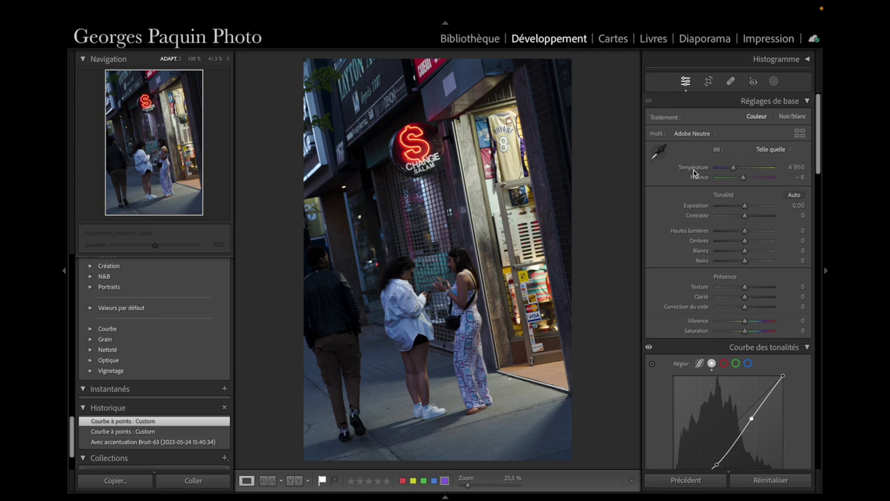
drag(734, 170, 735, 168)
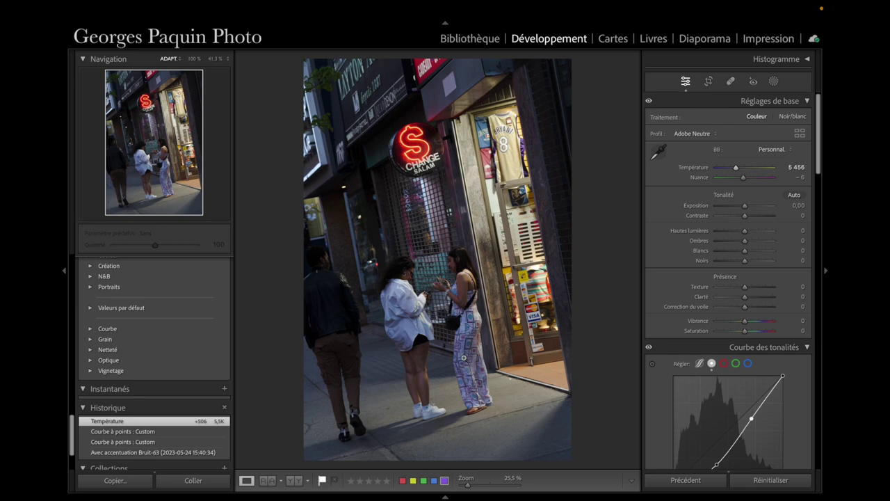
click(463, 358)
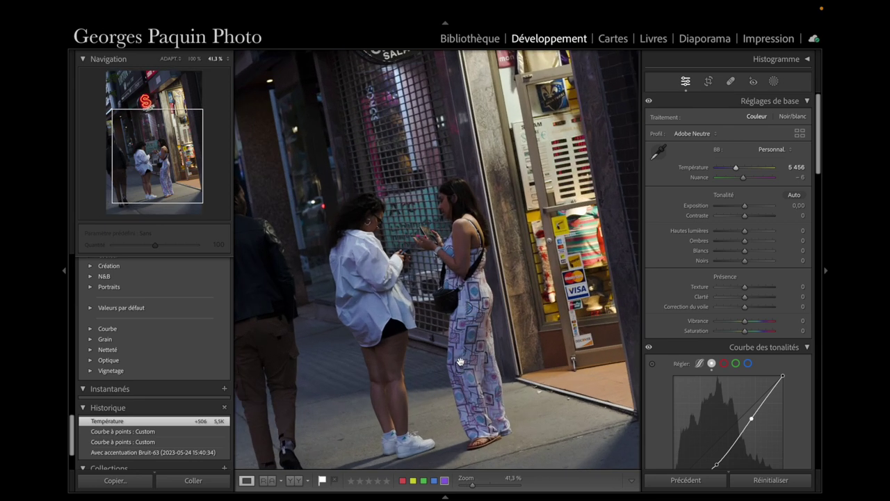
drag(463, 371, 461, 359)
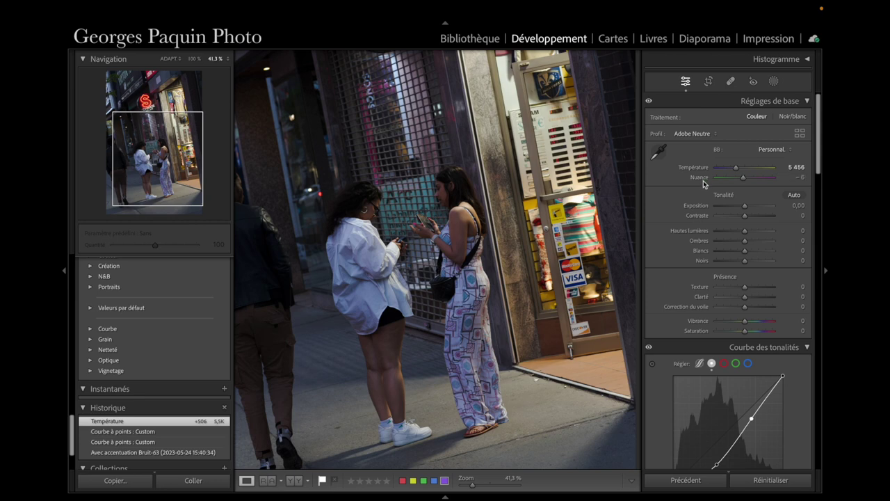
drag(745, 182, 746, 186)
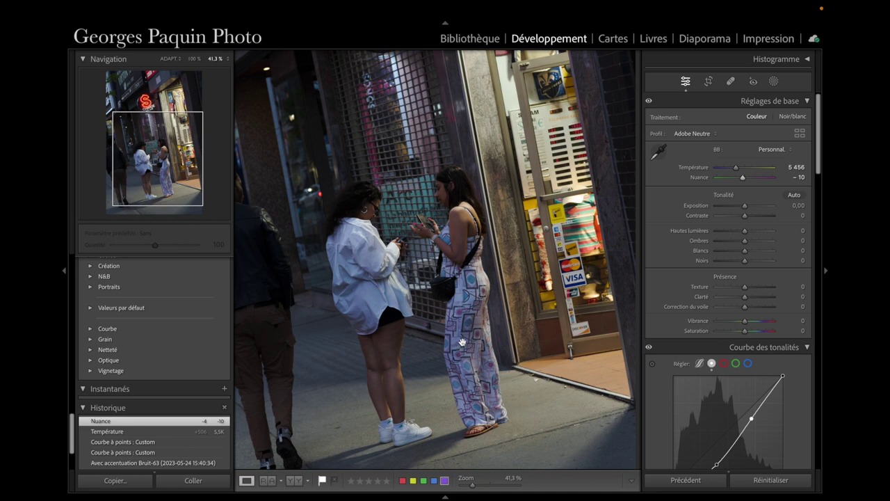
click(461, 342)
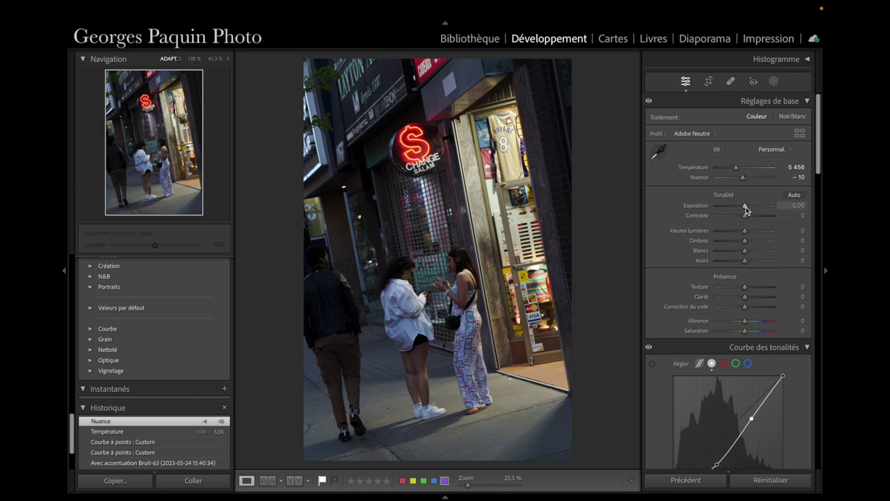
Set Exposition +0,05, Contraste −12, Hautes lumières −62, Ombres +56, Blancs −16, Noirs −22.
drag(745, 240, 762, 253)
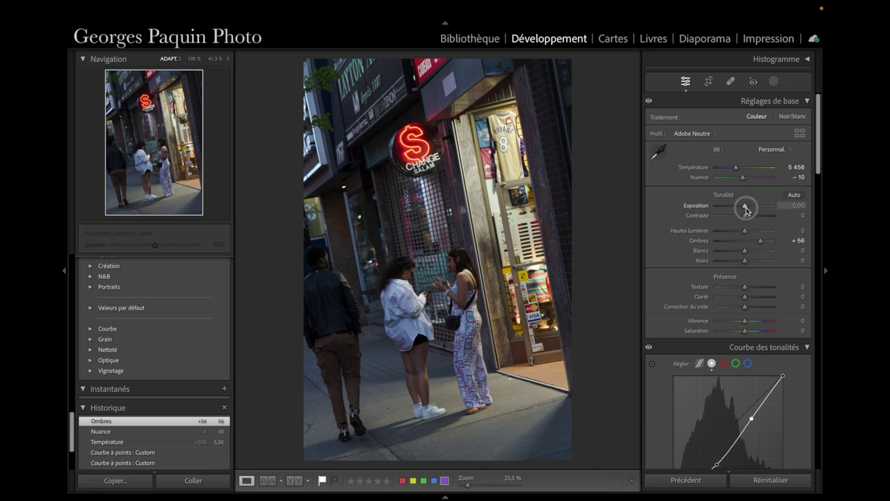
drag(745, 210, 747, 211)
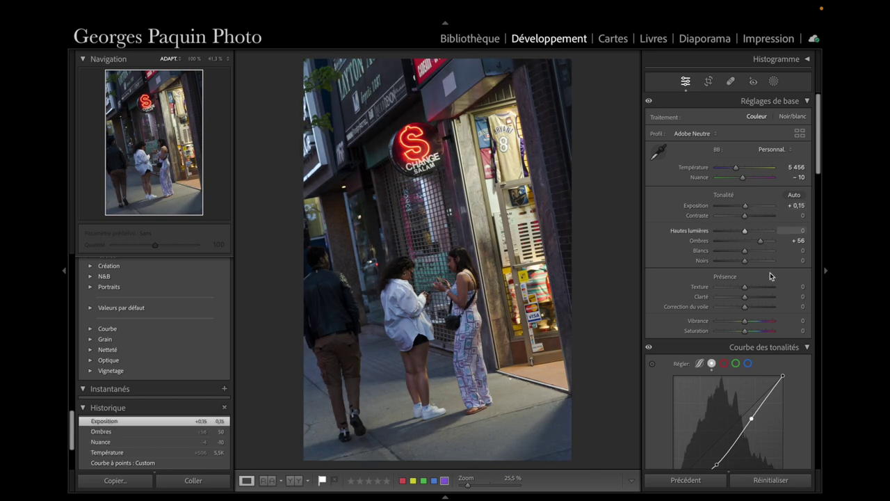
drag(744, 231, 727, 232)
drag(744, 260, 739, 267)
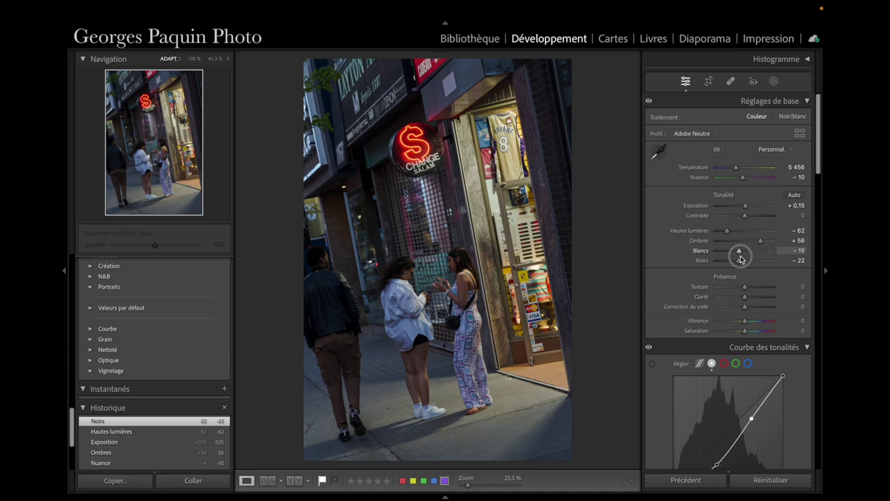
drag(744, 250, 739, 252)
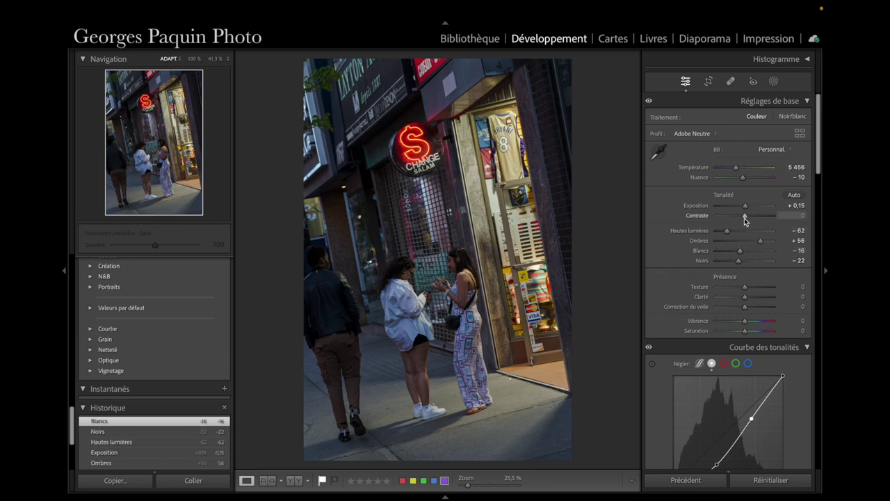
drag(746, 218, 741, 216)
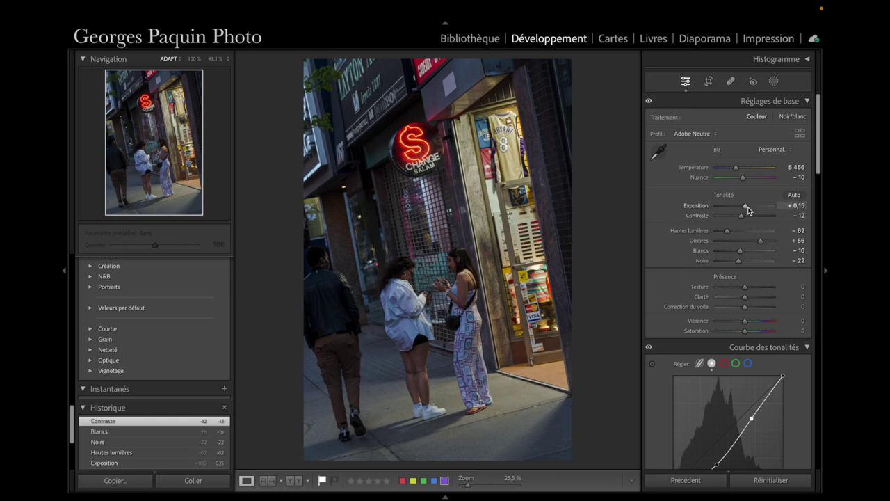
drag(747, 210, 749, 210)
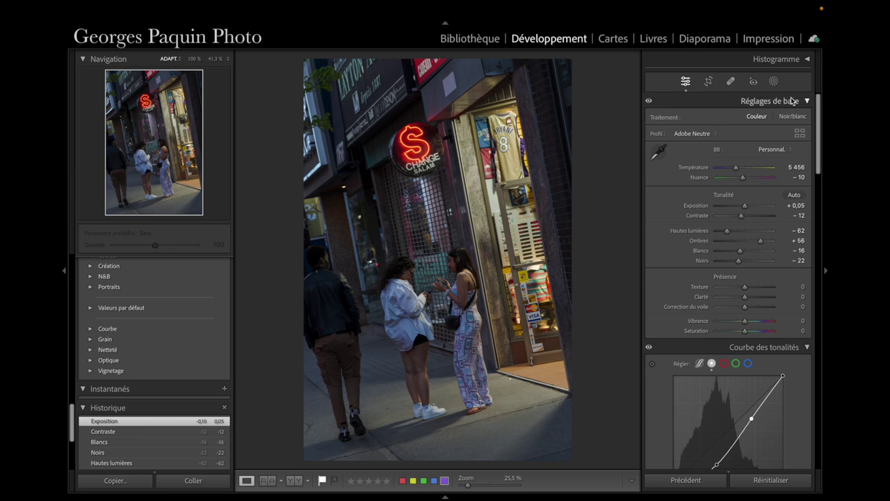
Draw a radial gradient mask, tilt it, and place it over the two women and lit doorway.
click(773, 82)
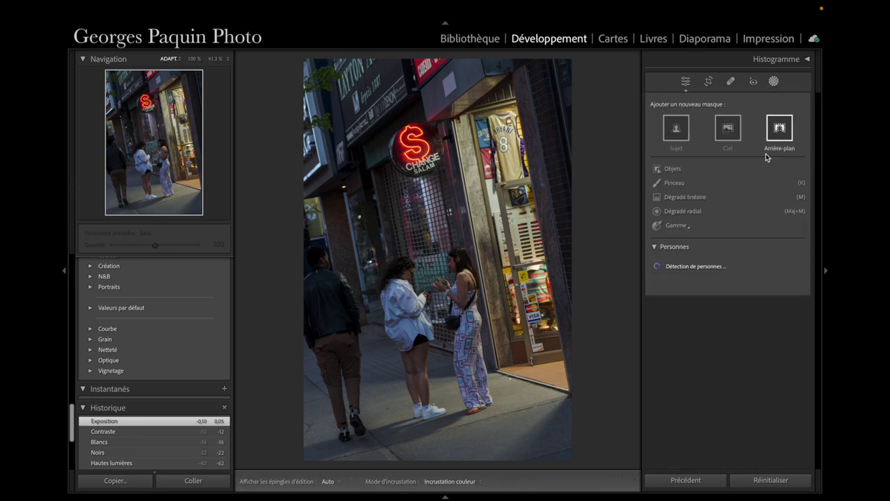
click(682, 212)
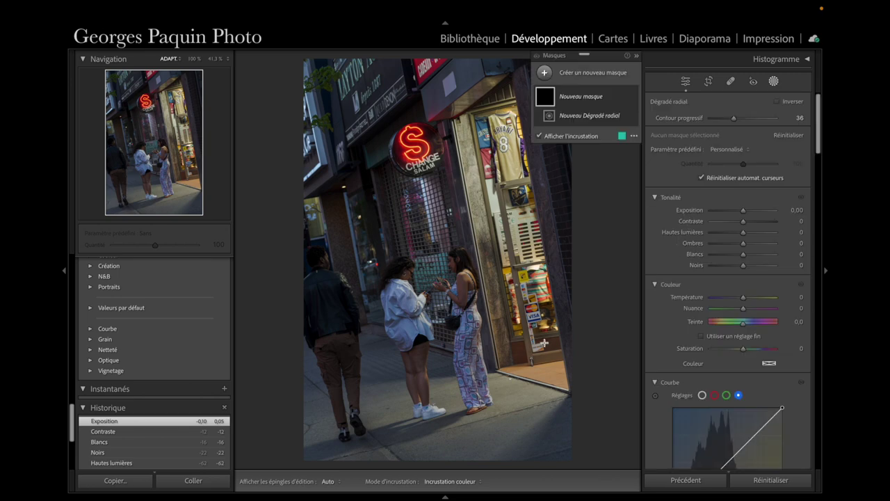
drag(488, 256, 413, 402)
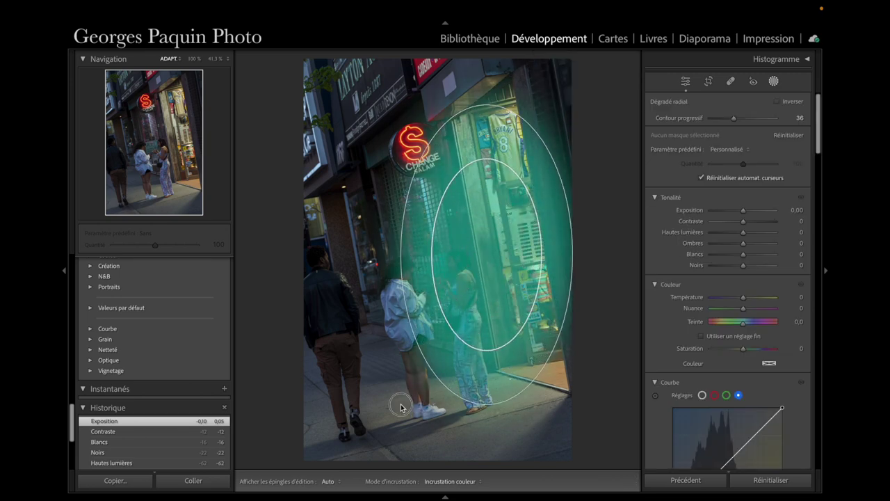
drag(413, 401, 401, 404)
drag(583, 256, 564, 300)
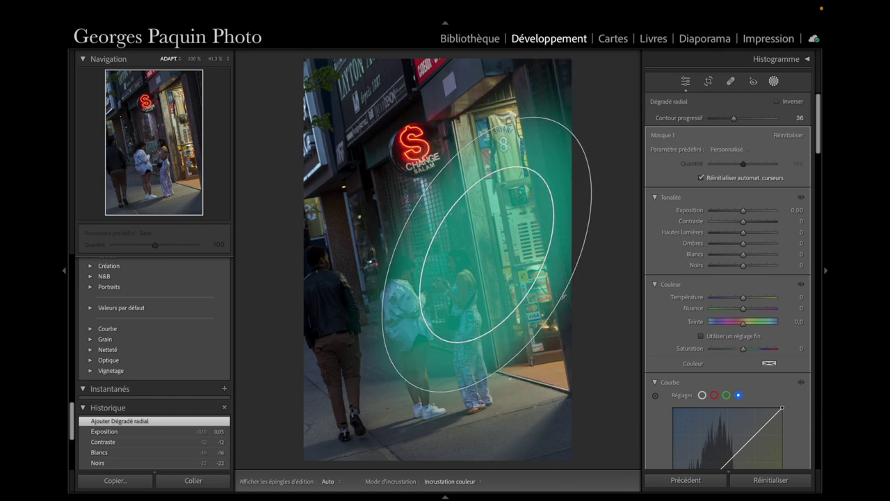
drag(519, 248, 468, 329)
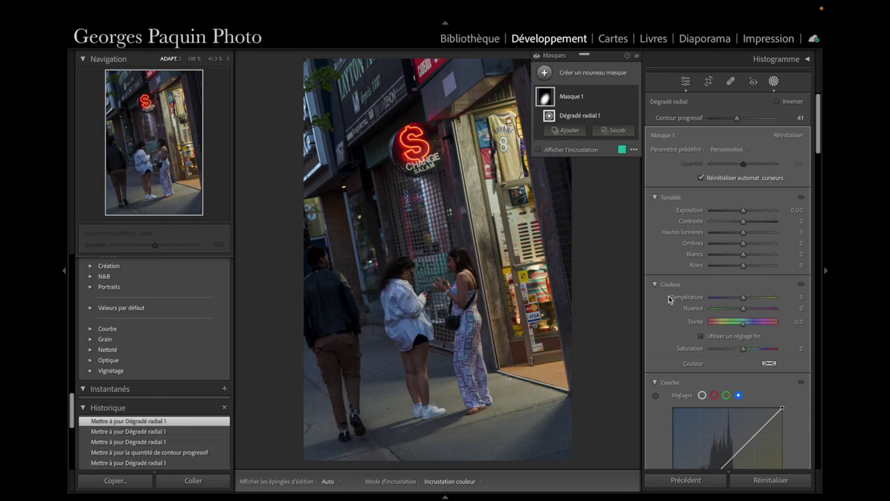
scroll(668, 298, down, 3)
scroll(668, 296, down, 3)
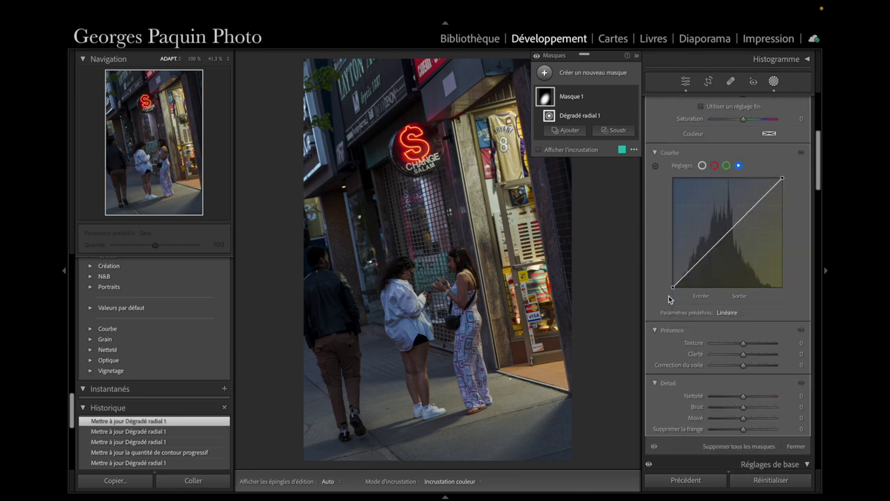
Lift Masque 1's RGB curve with a raised midtone point and an upper point at 184 in, 195 out.
click(702, 166)
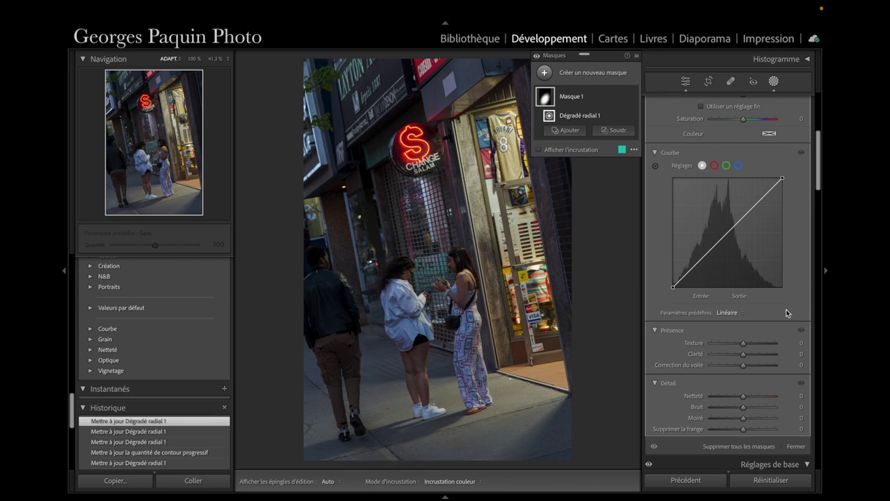
click(707, 253)
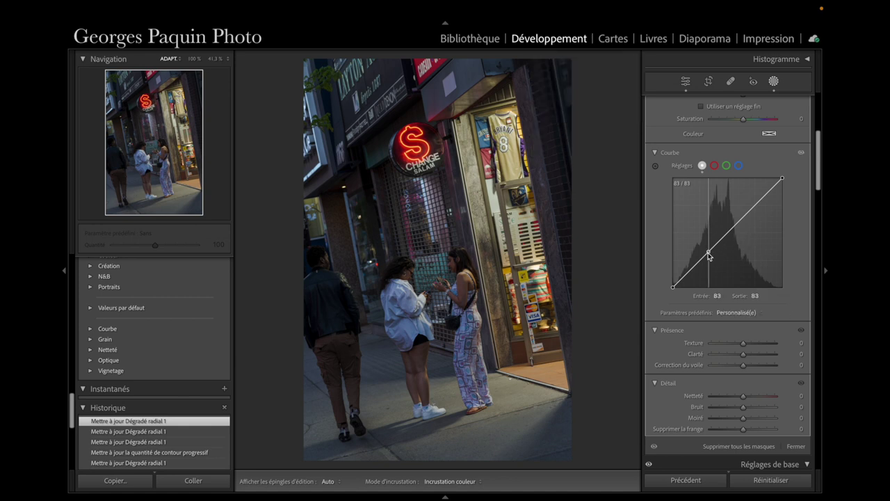
drag(708, 254, 703, 250)
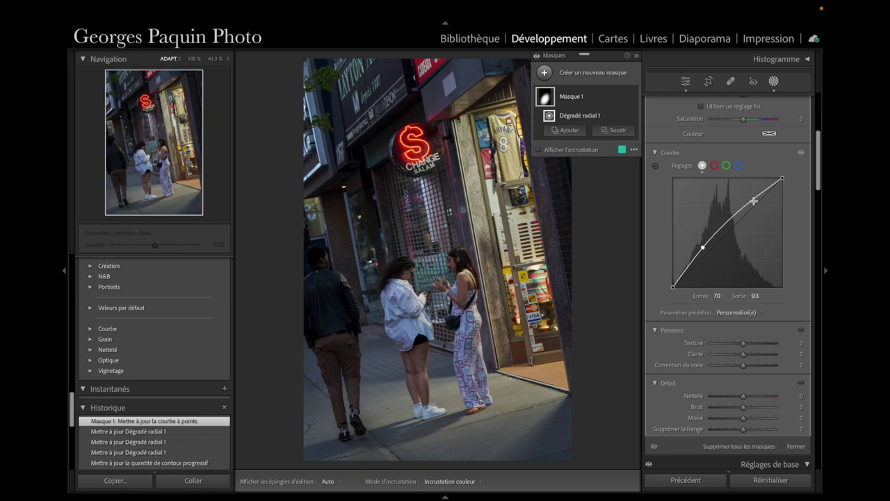
click(753, 203)
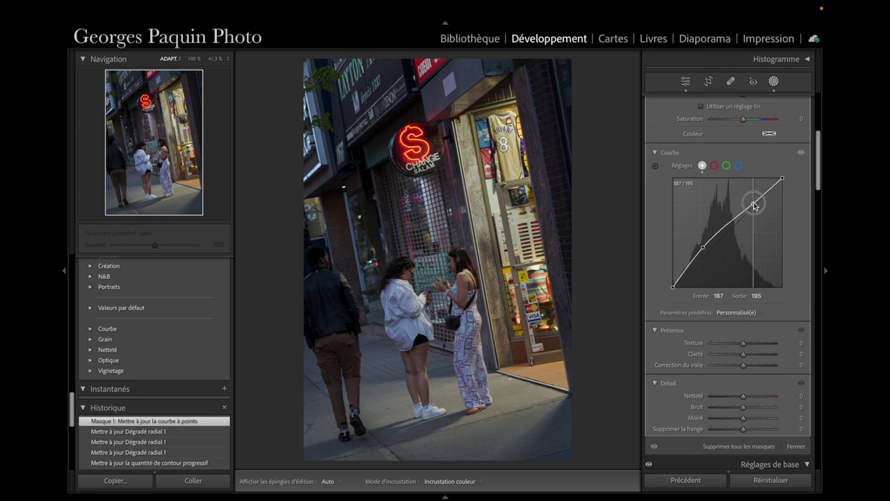
drag(754, 203, 751, 201)
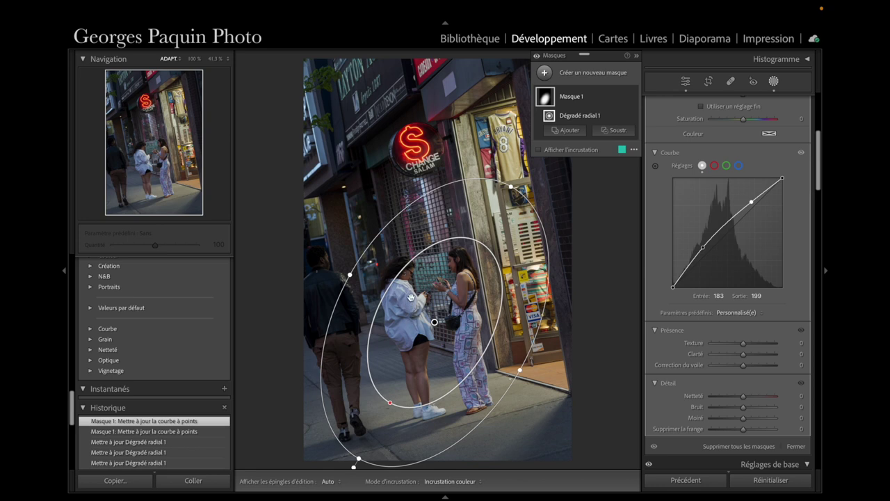
click(751, 203)
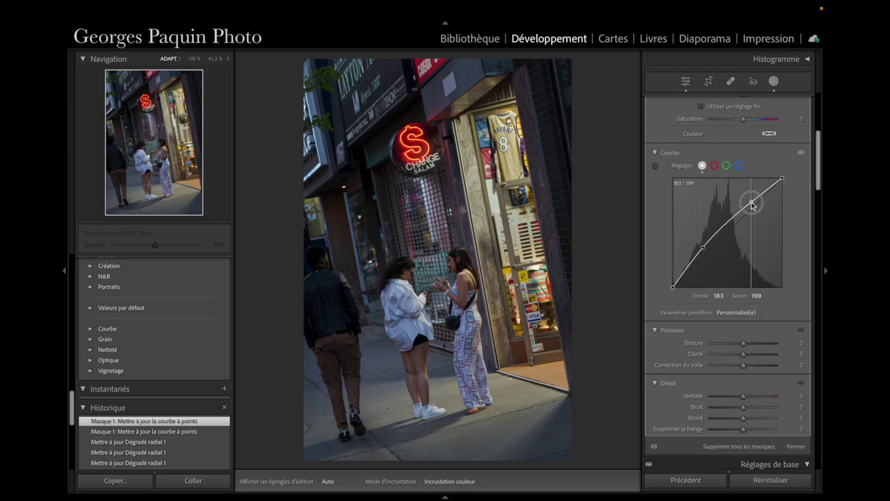
drag(751, 202, 752, 203)
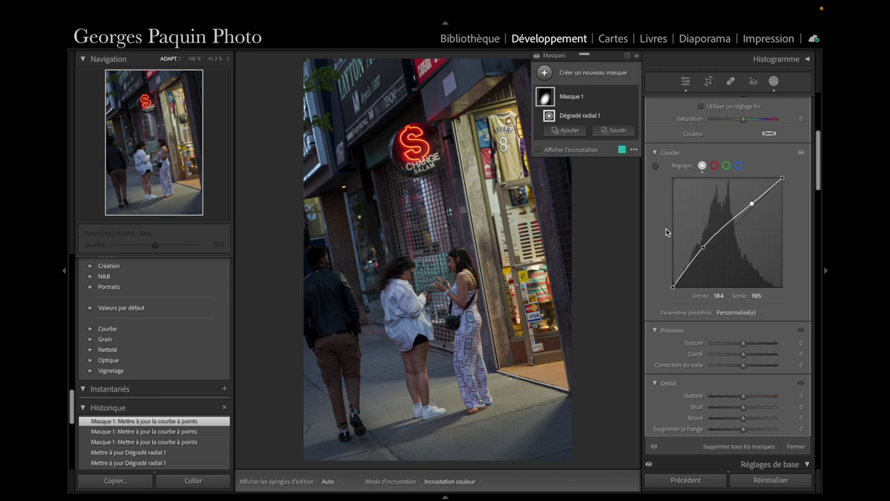
click(738, 166)
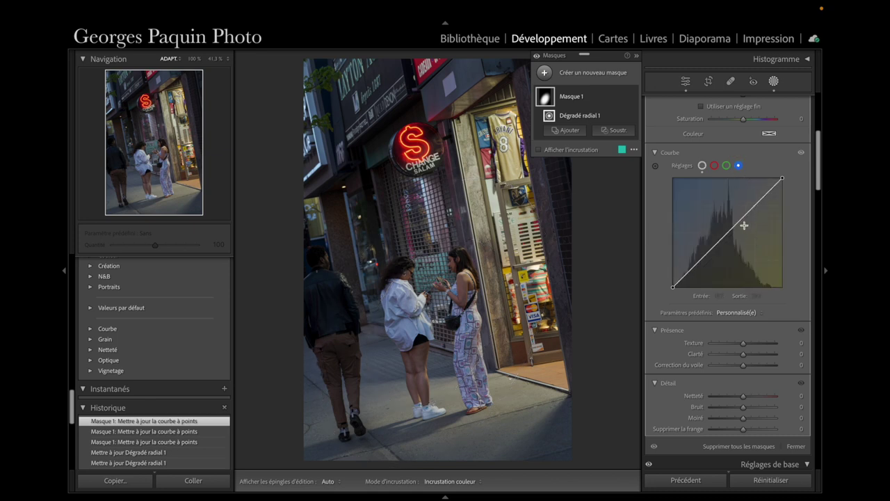
Drop Masque 1's blue curve to 163 in, 151 out, then hide the mask to compare.
drag(742, 220, 743, 224)
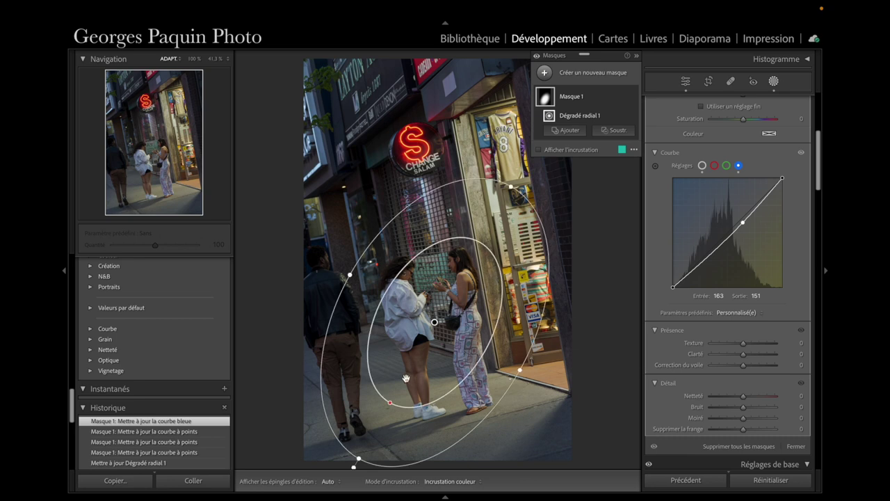
mouse_move(584, 96)
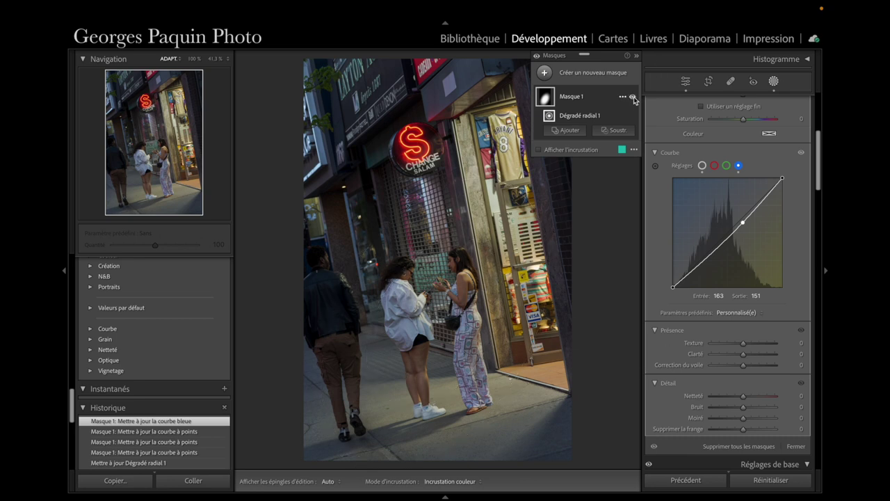
click(632, 98)
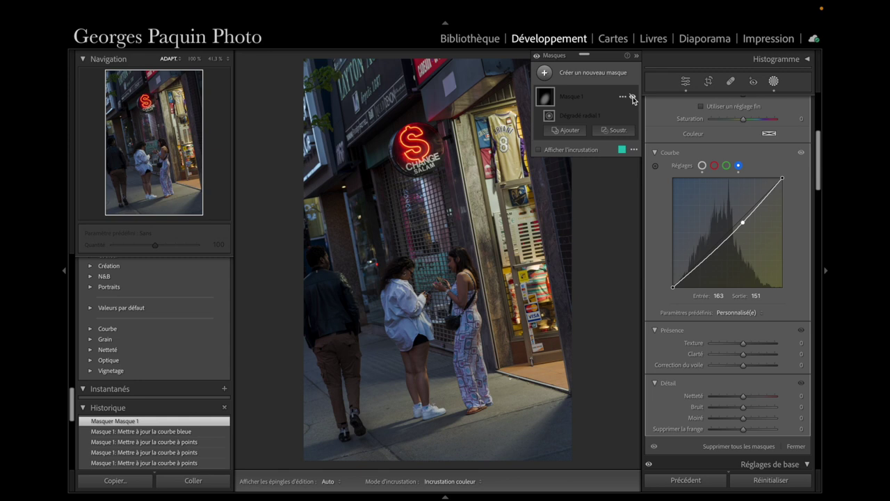
click(633, 98)
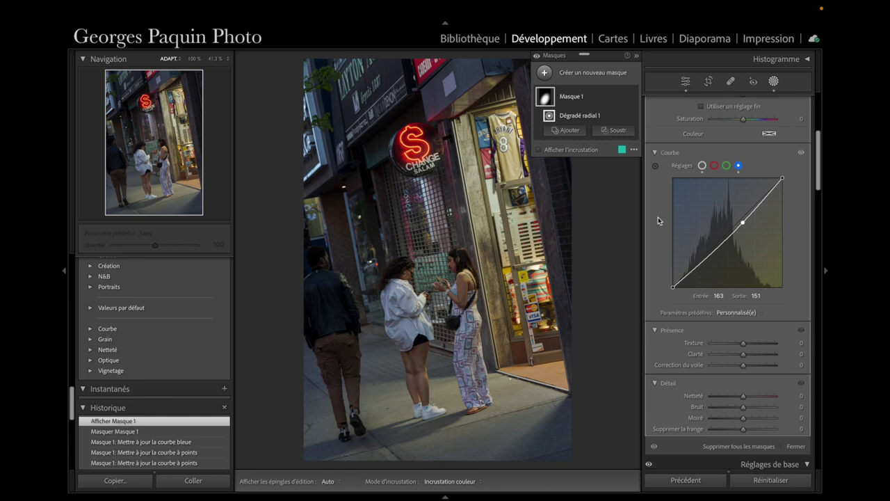
mouse_move(622, 101)
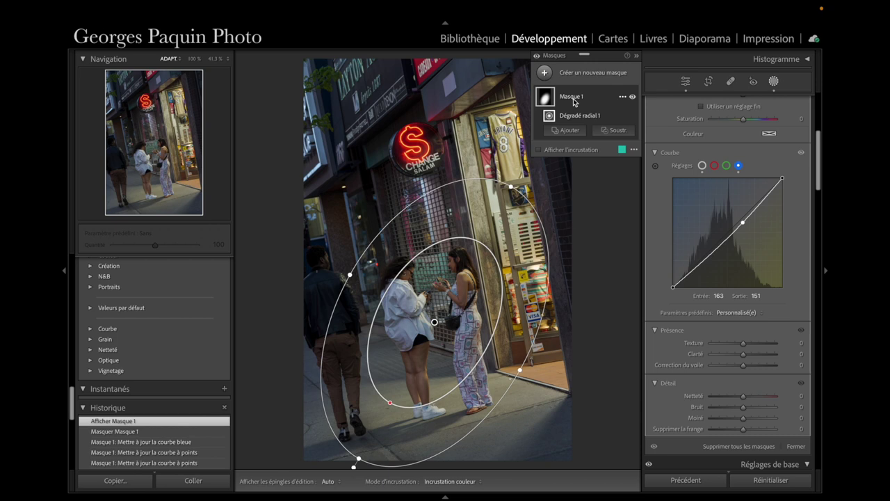
Create Masque 1 Inversé using Dupliquer et inverser le masque from Masque 1's options.
click(622, 98)
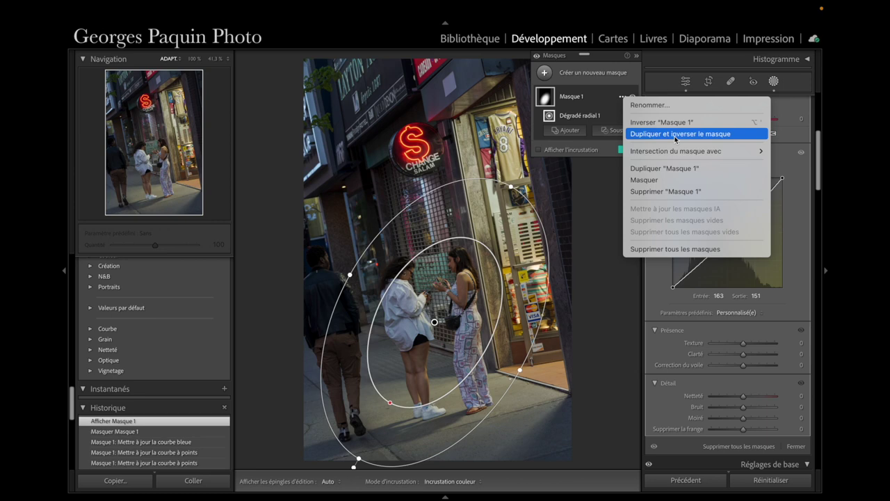
click(675, 139)
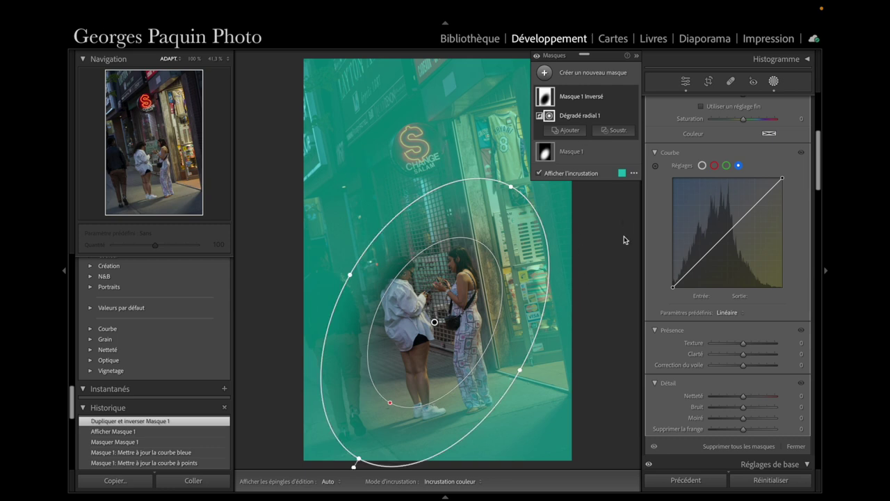
Hide the overlay and darken the inverted mask's RGB curve: white point to 223, midtones lowered.
key(o)
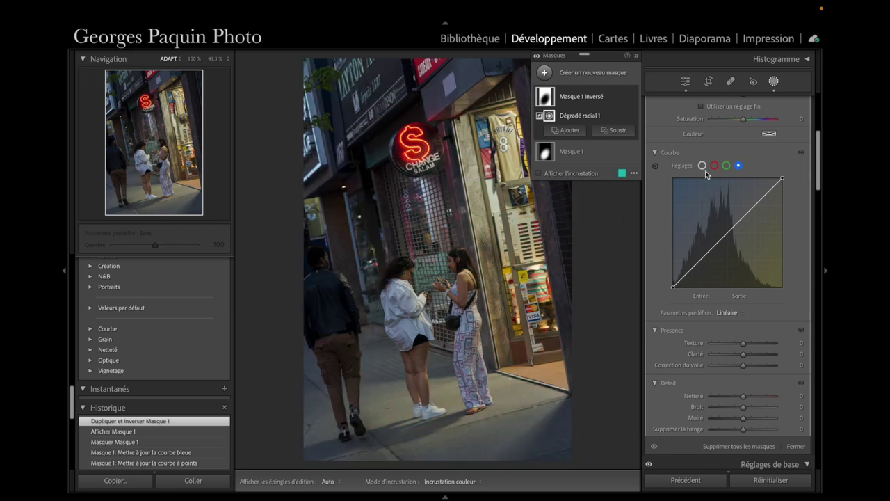
click(701, 165)
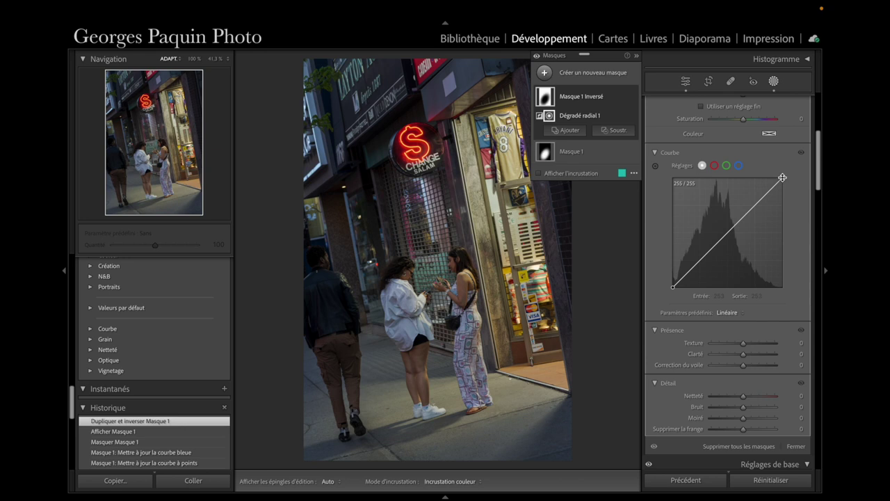
drag(782, 178, 783, 191)
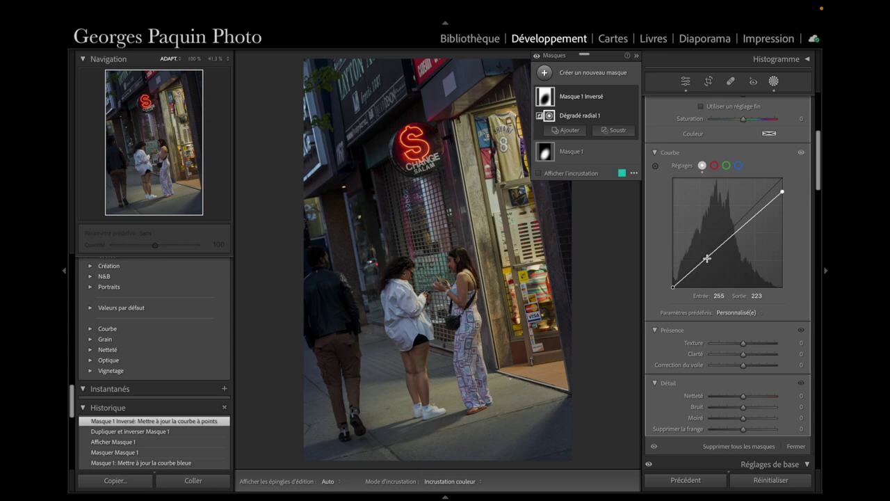
drag(706, 258, 710, 265)
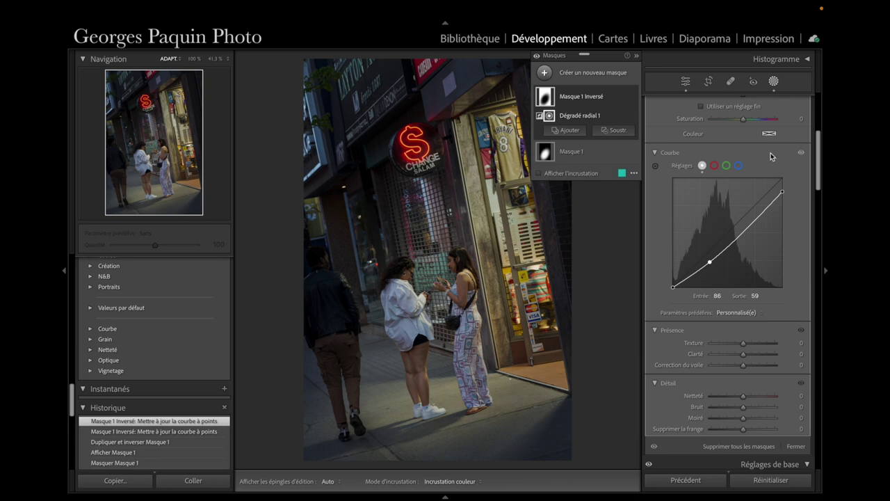
Lift blue slightly in the shadows and raise green midtones to 69/73 on the inverted mask.
click(738, 166)
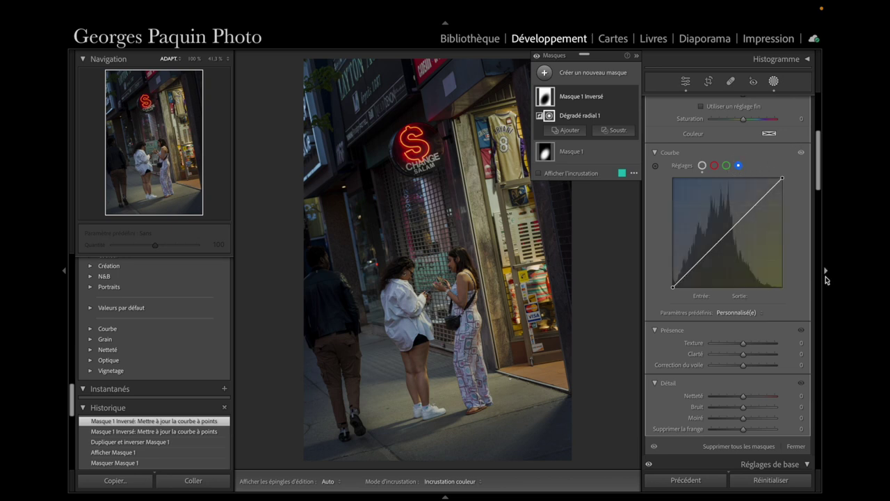
alt+click(693, 268)
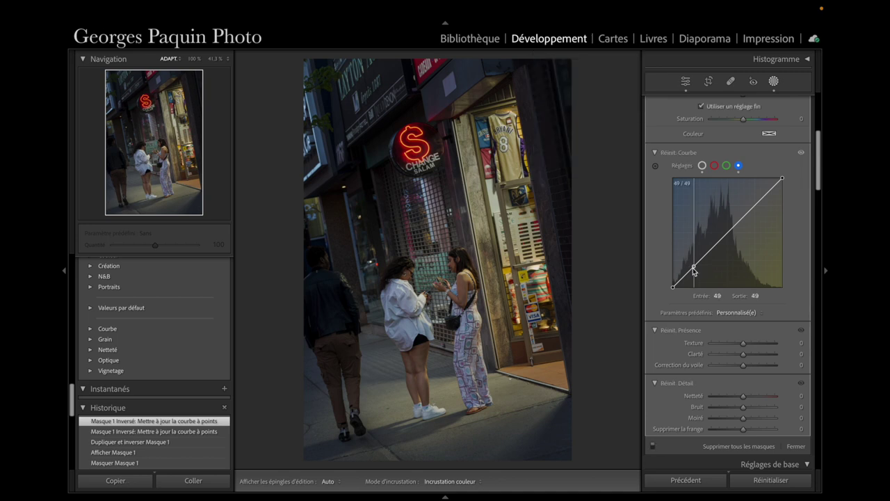
drag(693, 268, 688, 262)
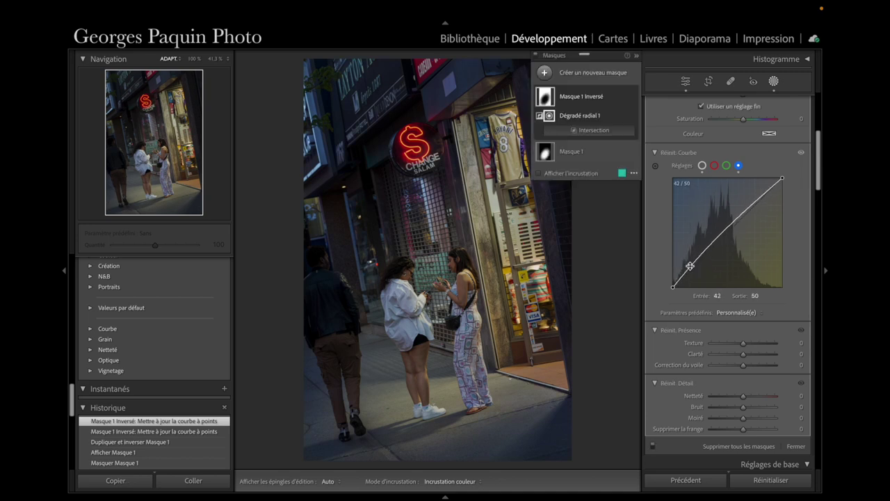
click(726, 165)
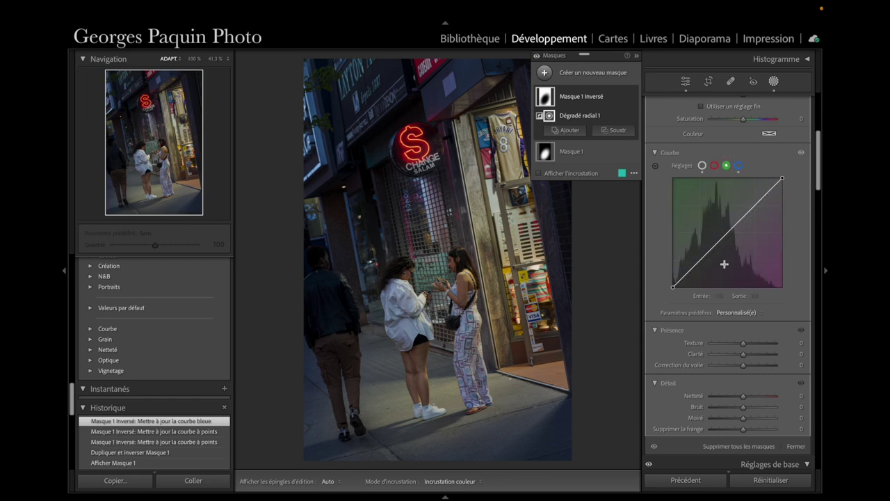
key(alt)
click(703, 258)
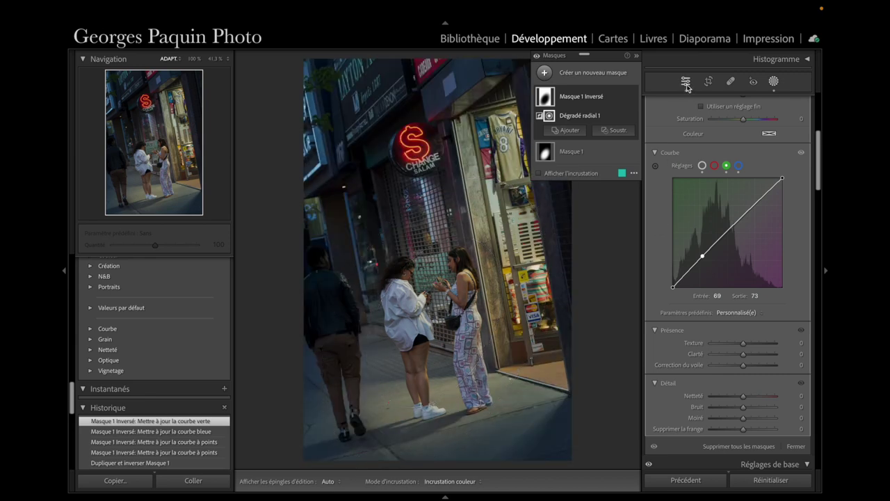
Return to global edits, then start a new brush mask (Taille 32, Débit 82, Densité 81).
click(686, 83)
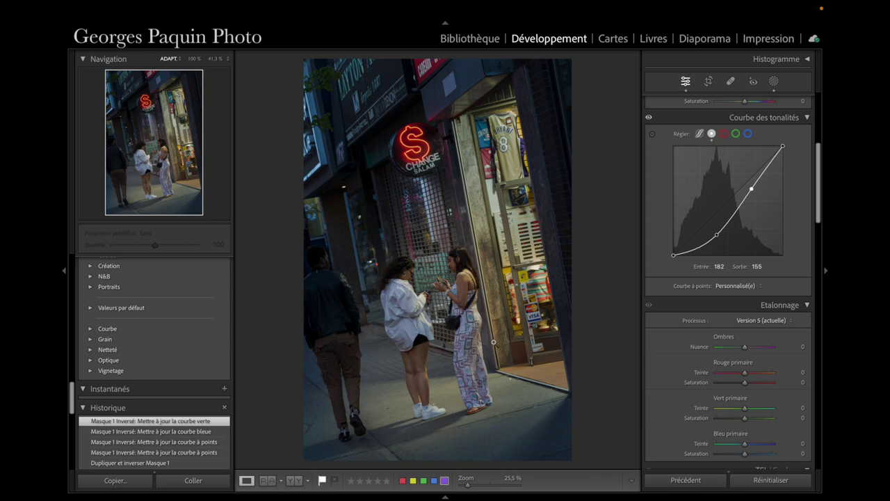
key(k)
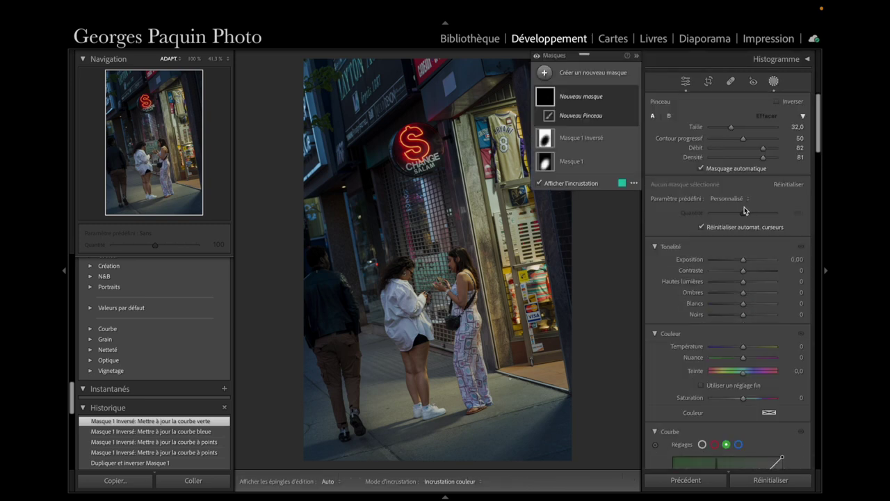
Set up the brush with Auto Mask off, lowered highlights and flow 46.
click(738, 169)
mouse_move(743, 281)
mouse_down()
mouse_move(726, 290)
mouse_move(740, 304)
mouse_up()
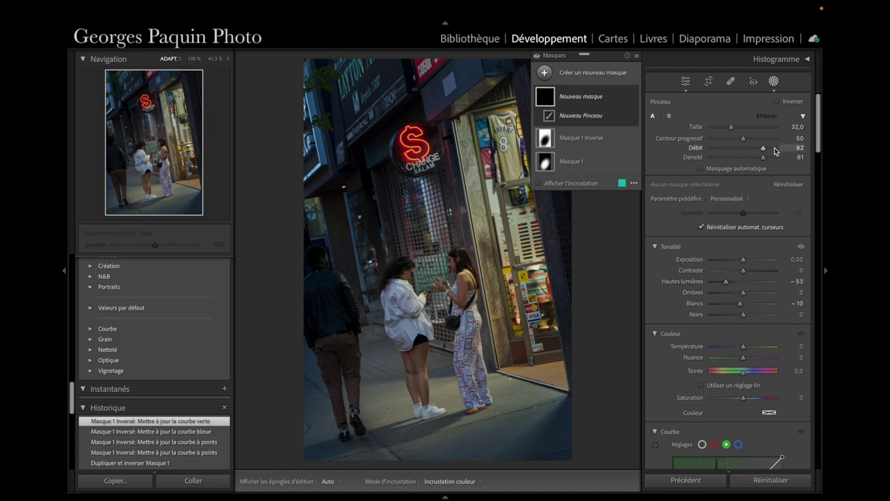
drag(764, 149, 739, 148)
key(h)
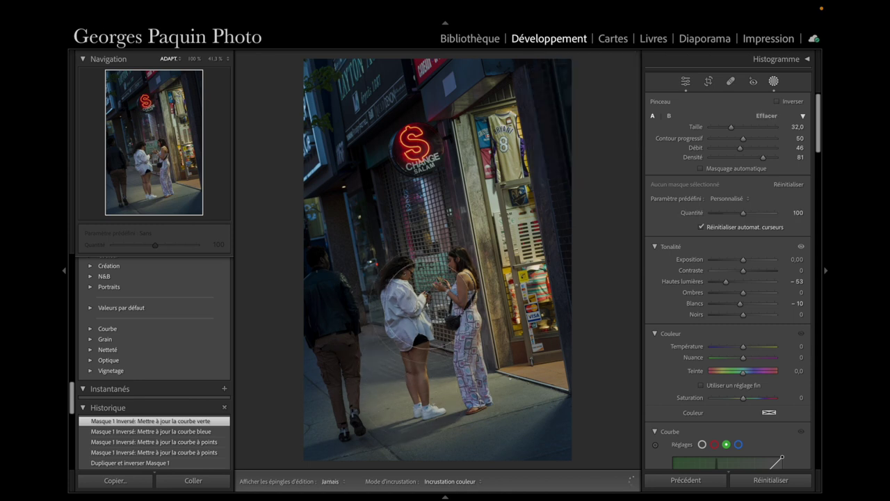
key(h)
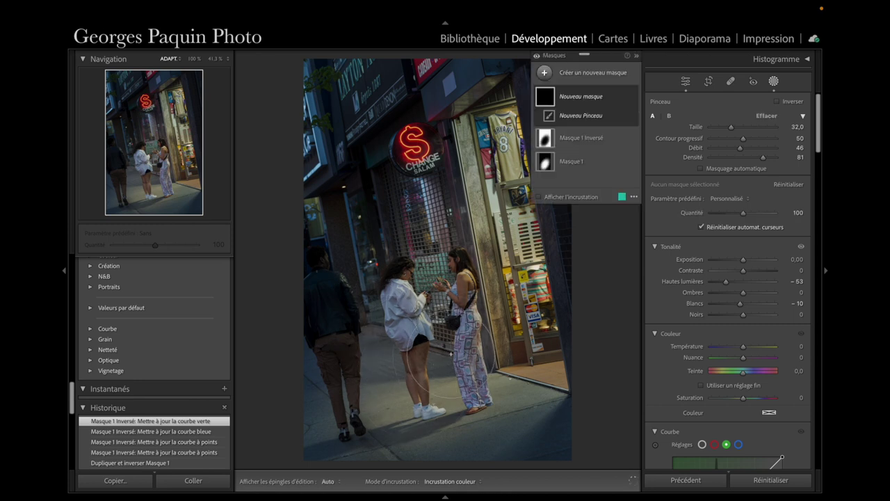
Paint Masque 2 over the women with Highlights −68 and Whites −19.
click(451, 354)
drag(728, 289, 738, 310)
key(h)
drag(464, 356, 445, 356)
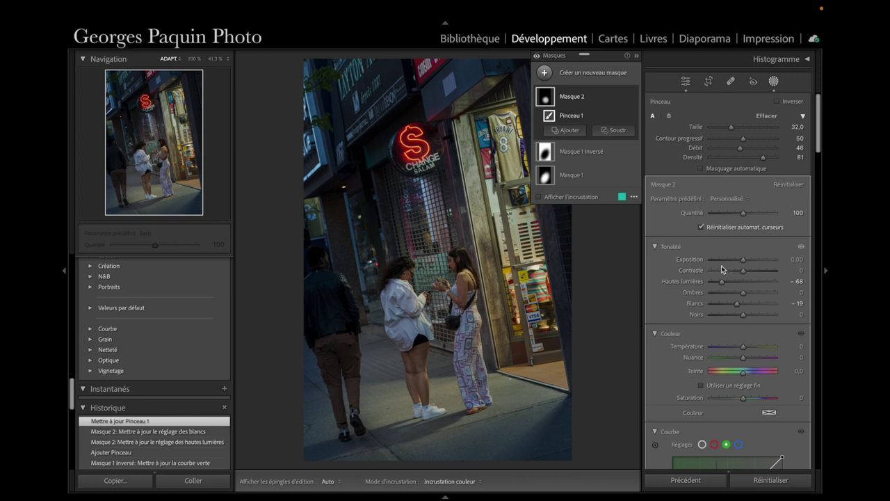
Compare Masque 2 on and off, then lower its mask amount to 66.
click(632, 97)
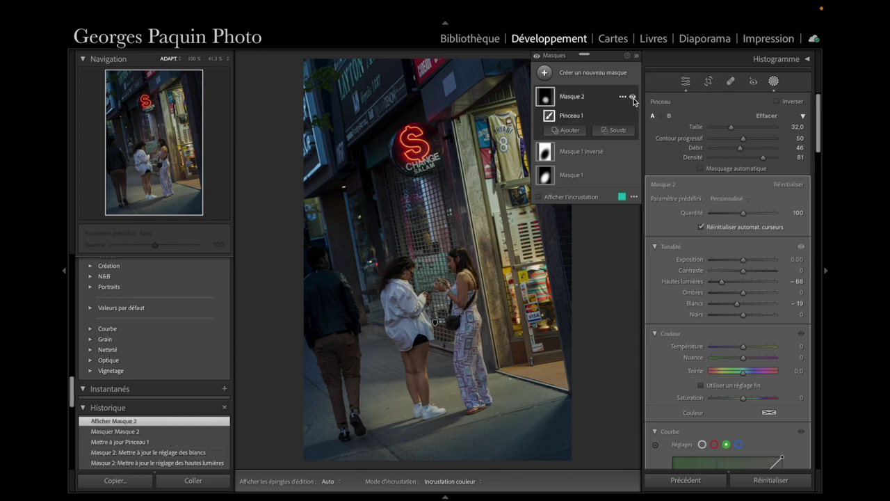
click(633, 97)
drag(744, 214, 732, 219)
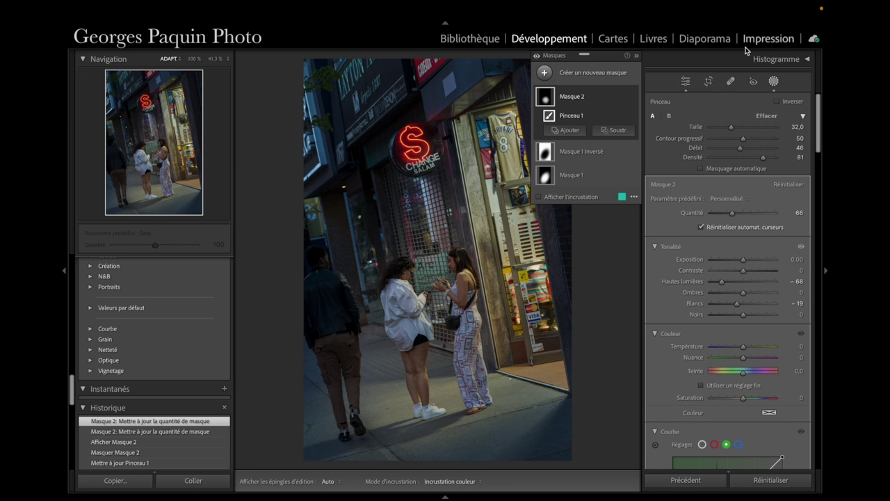
click(685, 82)
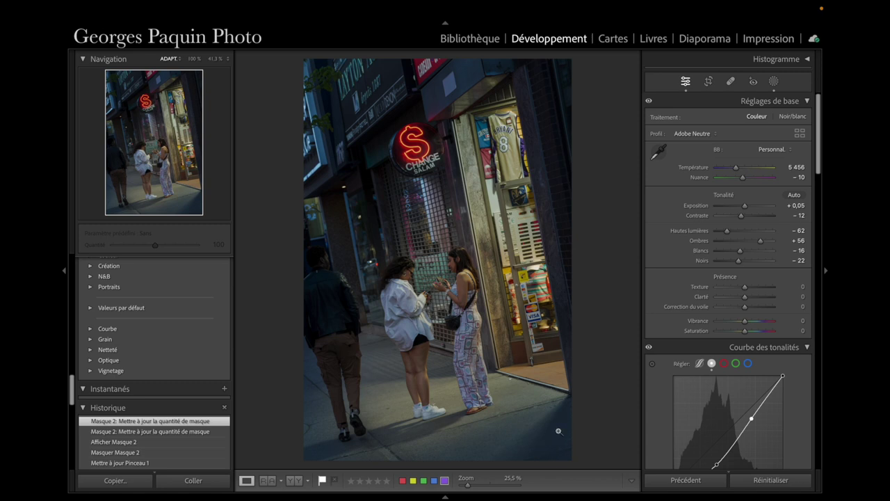
Start Masque 3 as a brush with Blacks −34, Shadows −17 and flow 62.
key(k)
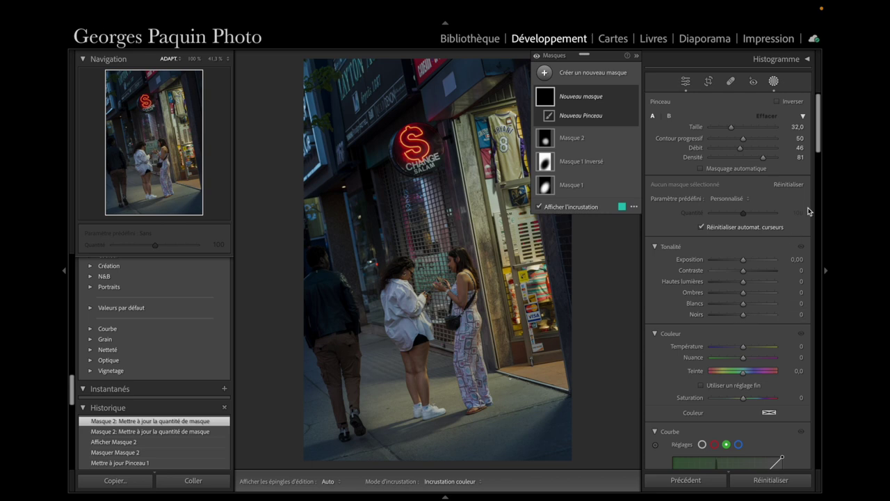
drag(743, 316, 731, 317)
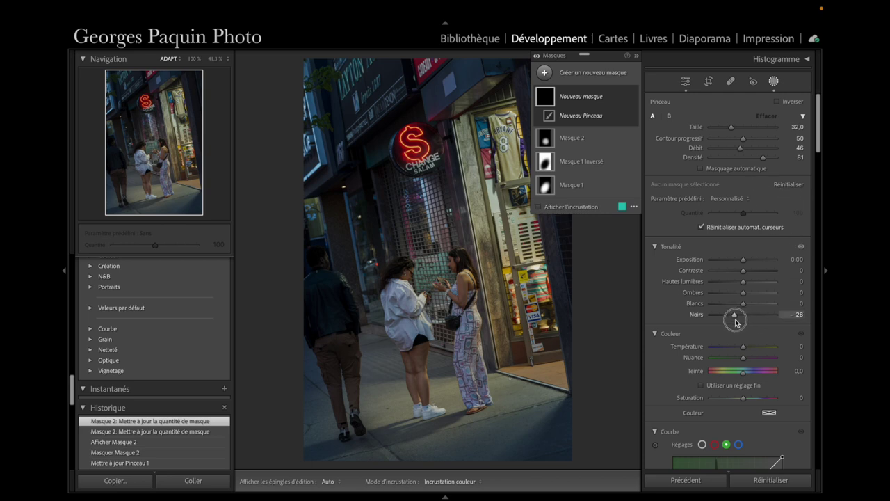
drag(744, 297, 738, 298)
drag(739, 148, 752, 157)
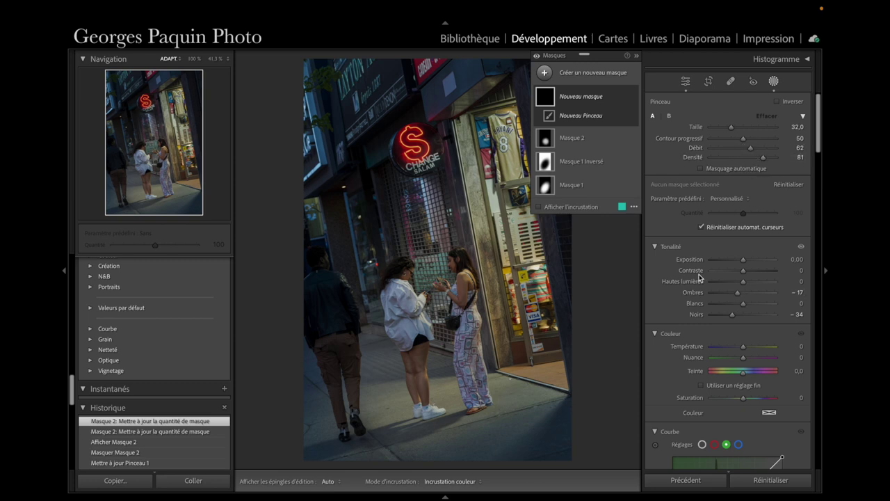
Paint Masque 3's darkening along the bottom and left edges, comparing it off and back on.
key(h)
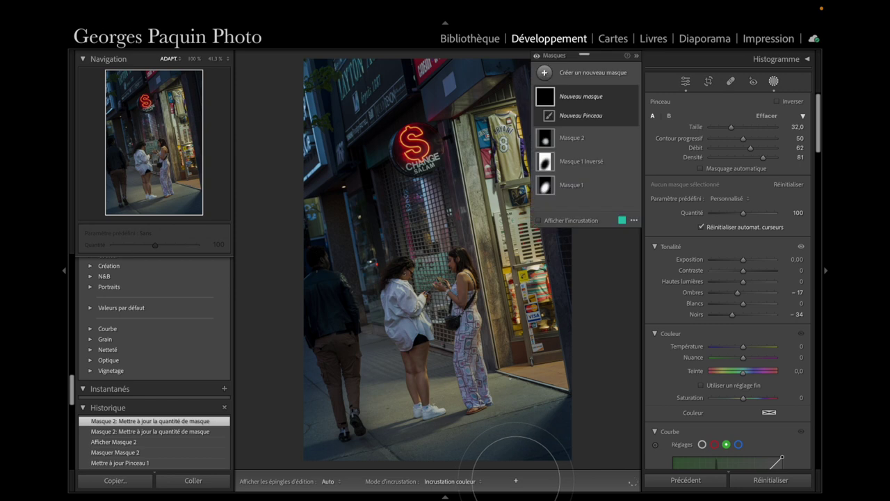
drag(561, 455, 378, 442)
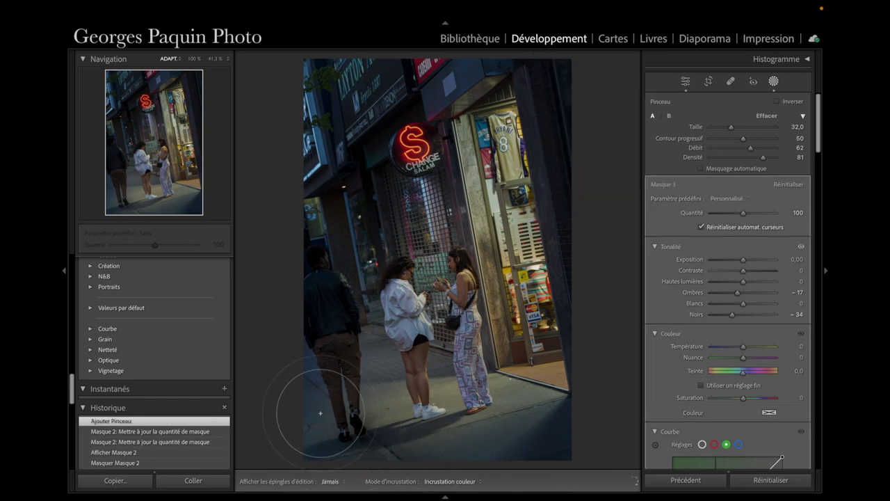
click(575, 442)
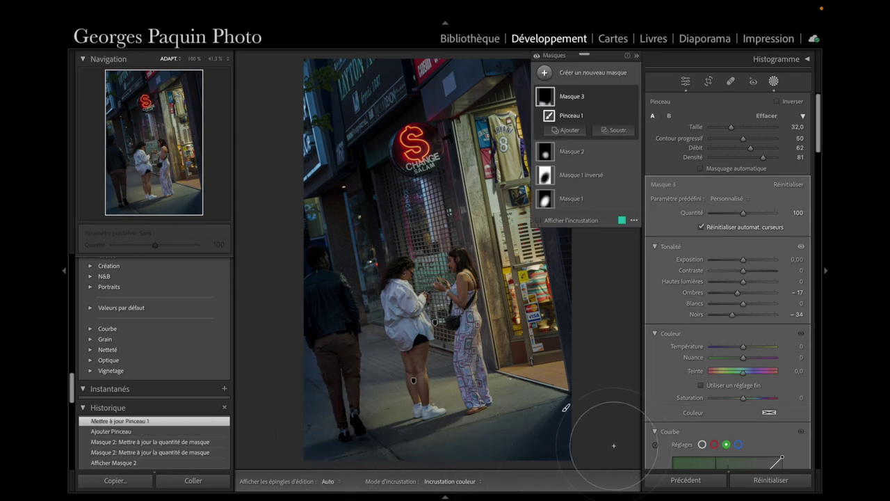
mouse_move(298, 262)
mouse_down()
mouse_move(330, 302)
mouse_move(262, 354)
mouse_up()
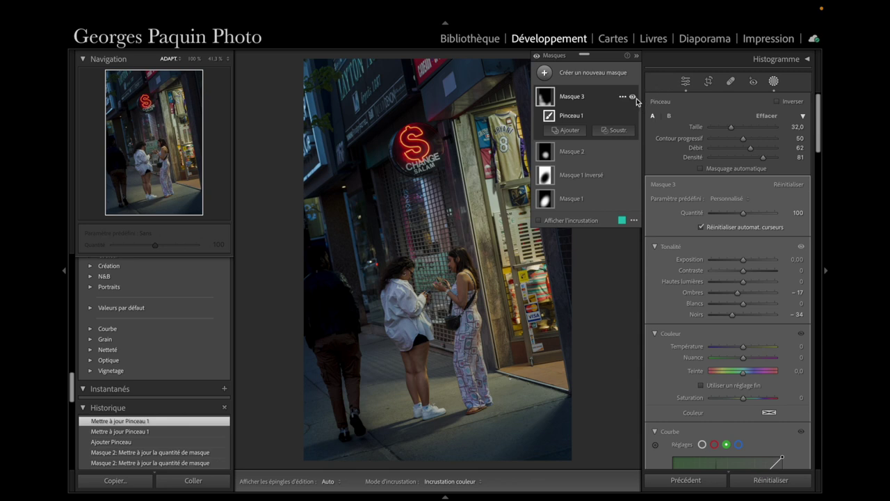
click(634, 99)
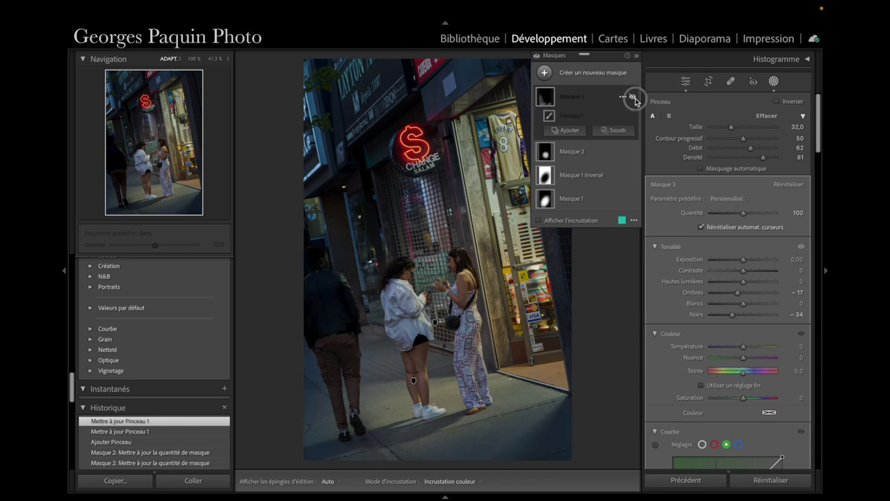
click(633, 97)
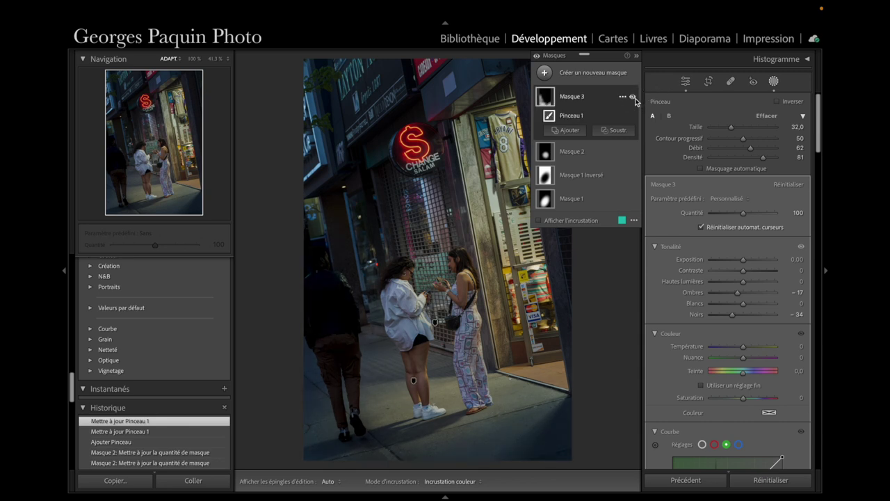
click(686, 82)
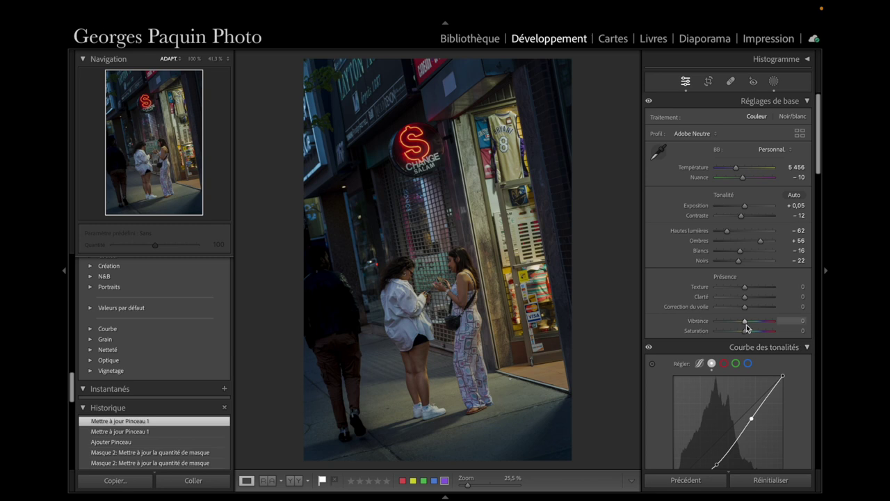
Set global Saturation to −14 and Vibrance to +23, then scroll down to Color Grading.
drag(745, 332, 756, 328)
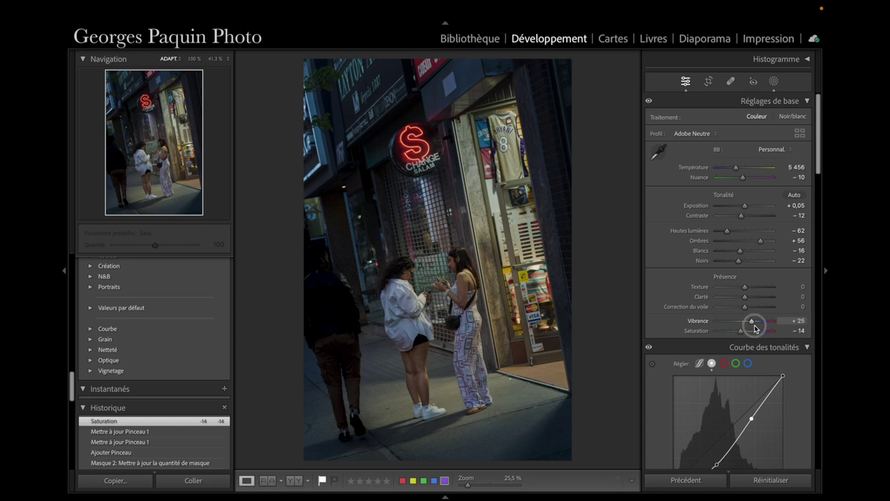
drag(755, 328, 751, 328)
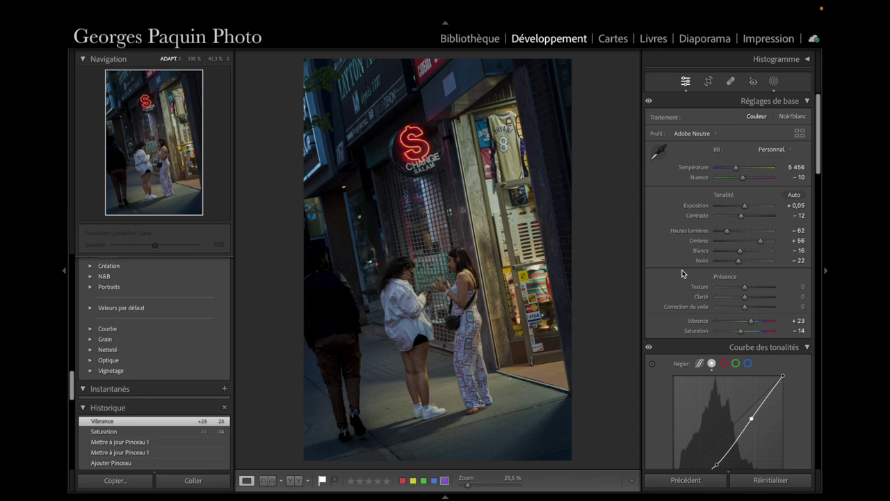
scroll(682, 274, down, 5)
scroll(682, 273, down, 3)
scroll(682, 273, down, 3)
scroll(682, 274, down, 1)
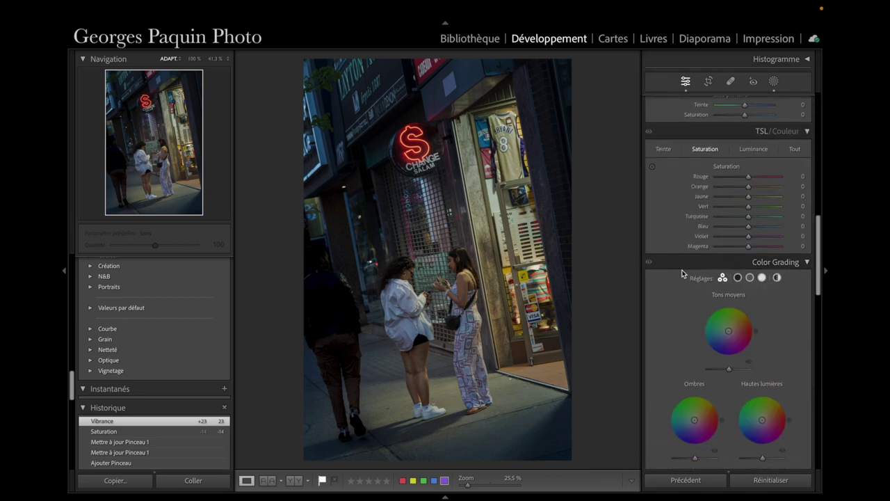
scroll(681, 274, down, 2)
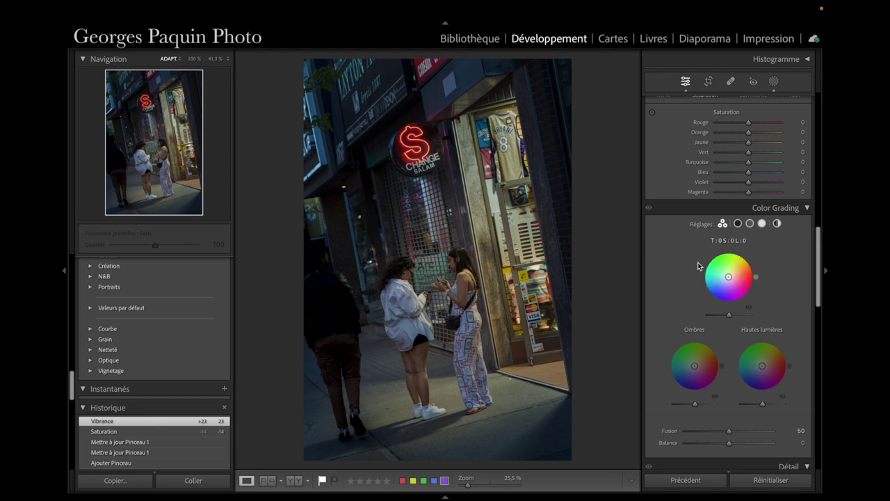
Grade the midtones warm with hue 36, saturation 25 and luminance +25, then preview without grading.
click(749, 224)
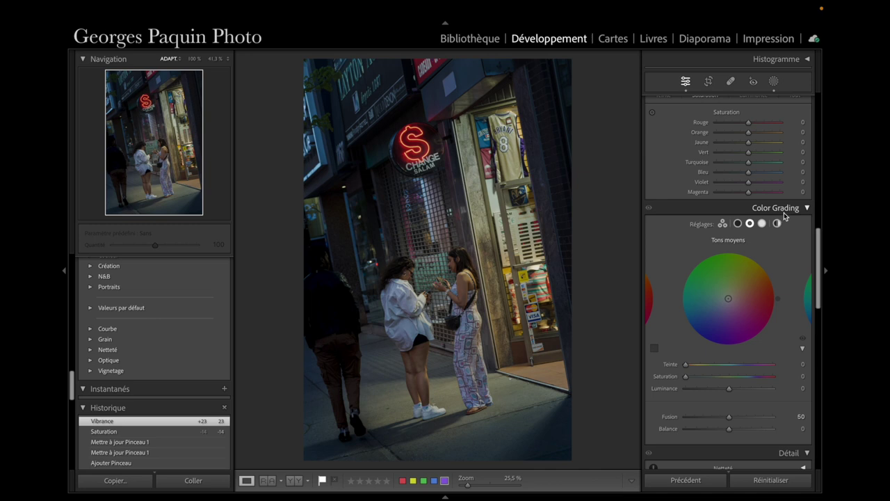
click(750, 223)
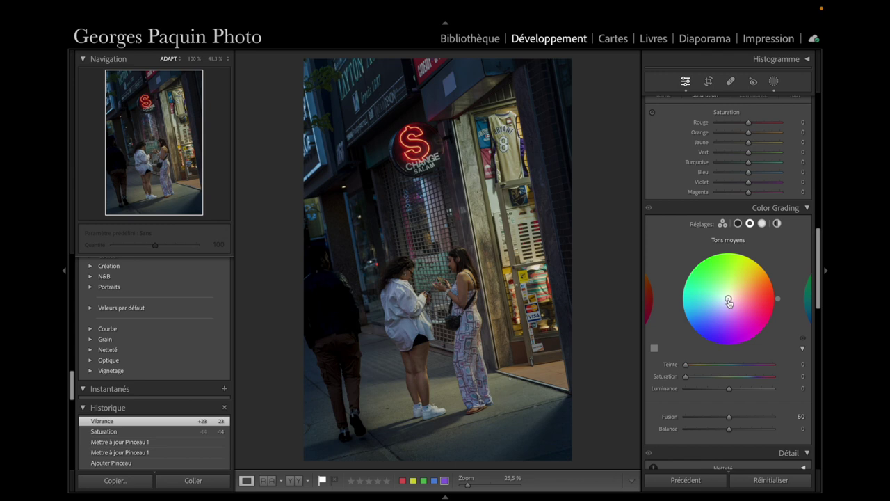
drag(729, 300, 768, 270)
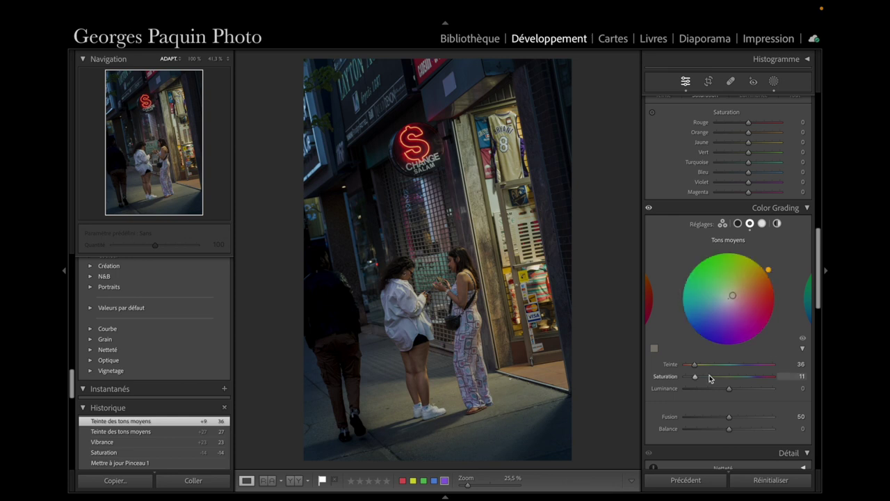
drag(696, 381, 701, 386)
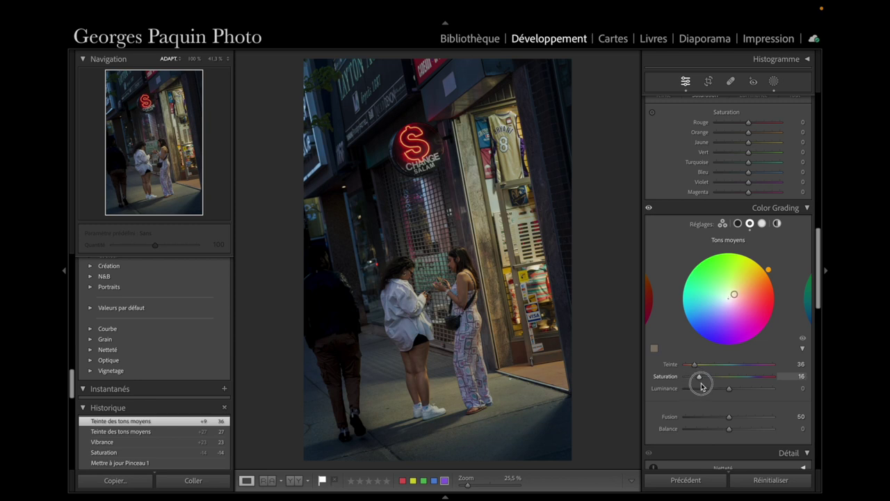
drag(701, 386, 750, 397)
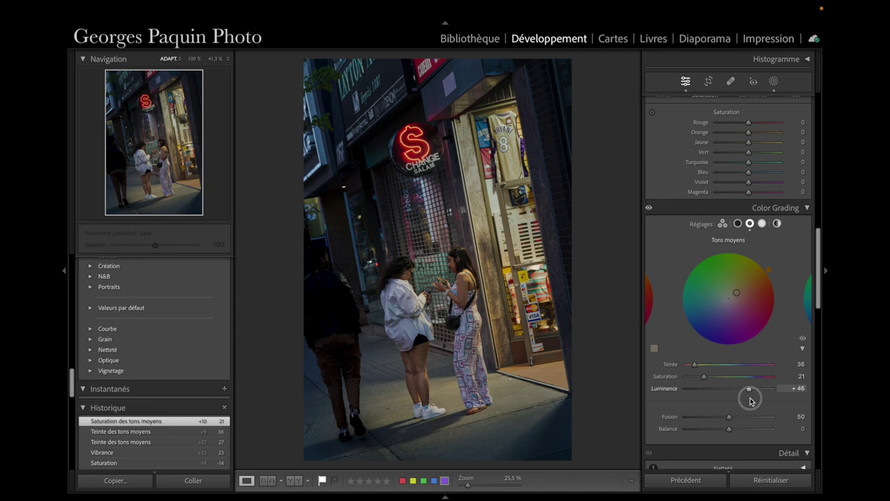
drag(750, 397, 706, 378)
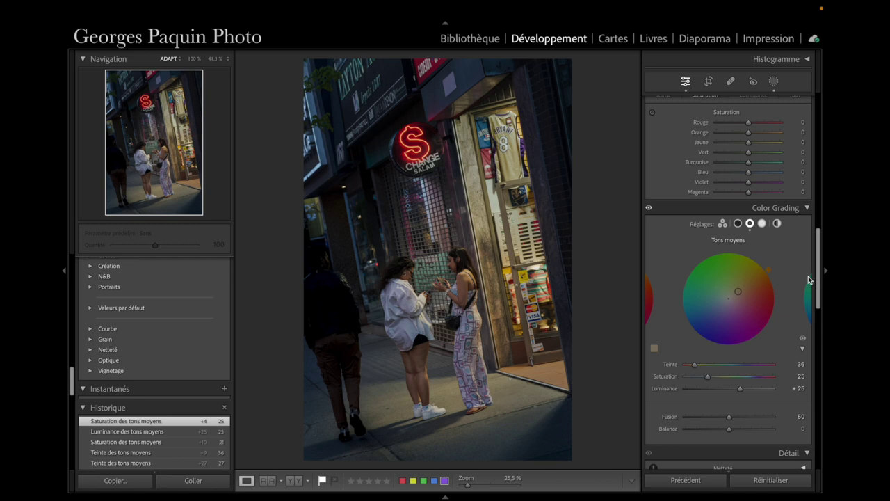
click(803, 339)
Tint the shadows teal: hue 194, saturation 7, luminance −14.
click(737, 223)
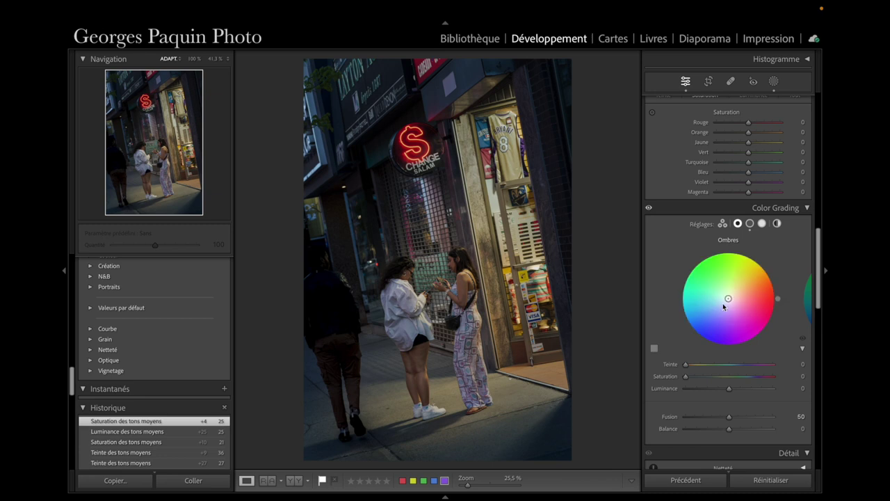
drag(728, 299, 722, 299)
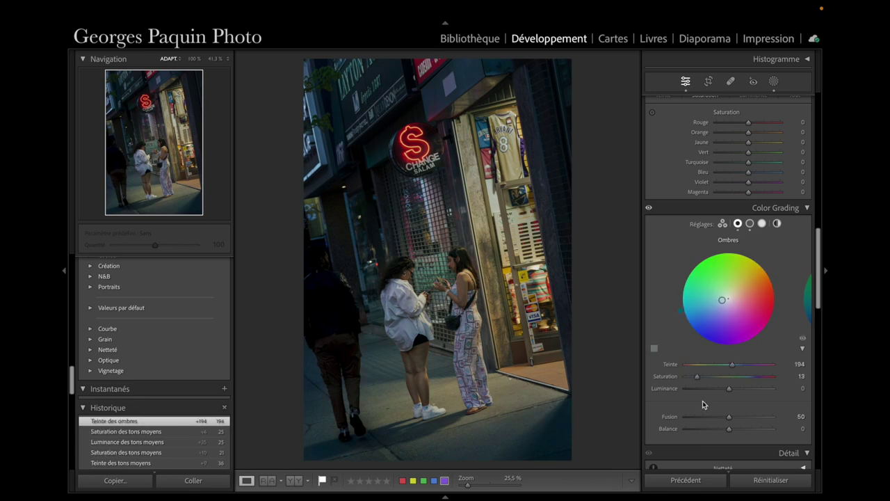
drag(700, 381, 693, 382)
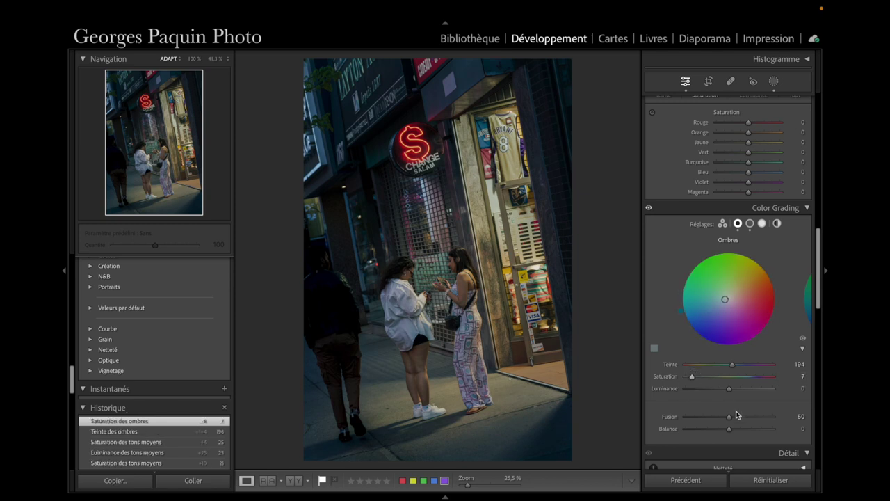
drag(729, 390, 723, 389)
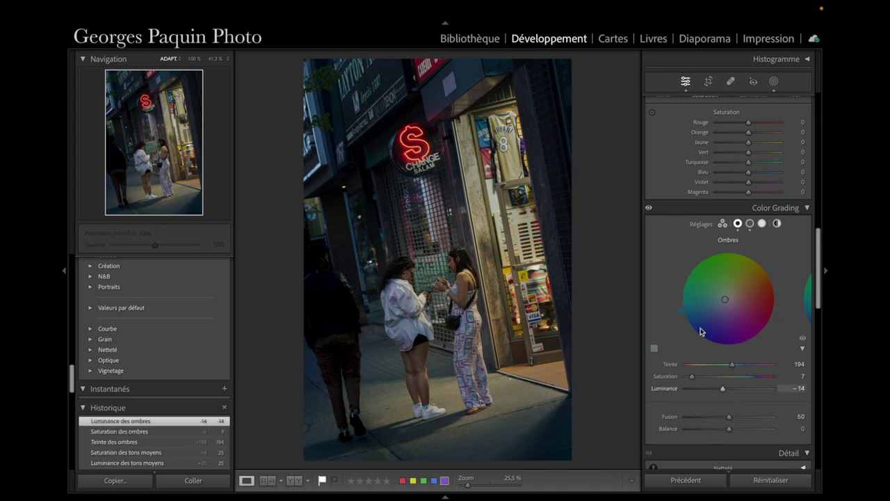
Set the colour grading Balance to +24 and Blending to 25.
scroll(670, 298, down, 5)
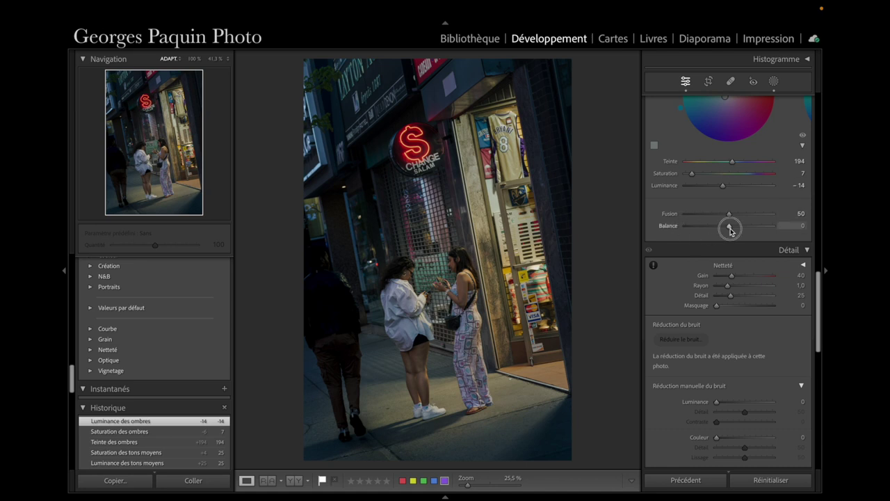
drag(729, 228, 741, 228)
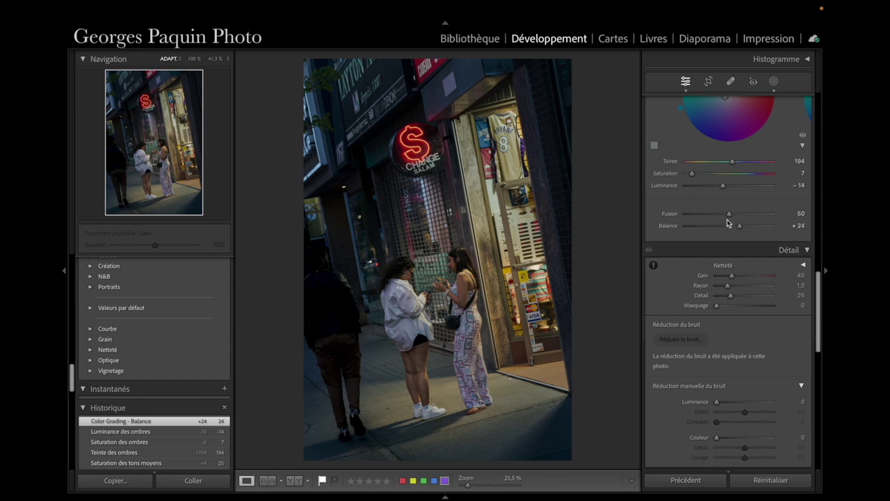
drag(731, 220, 709, 224)
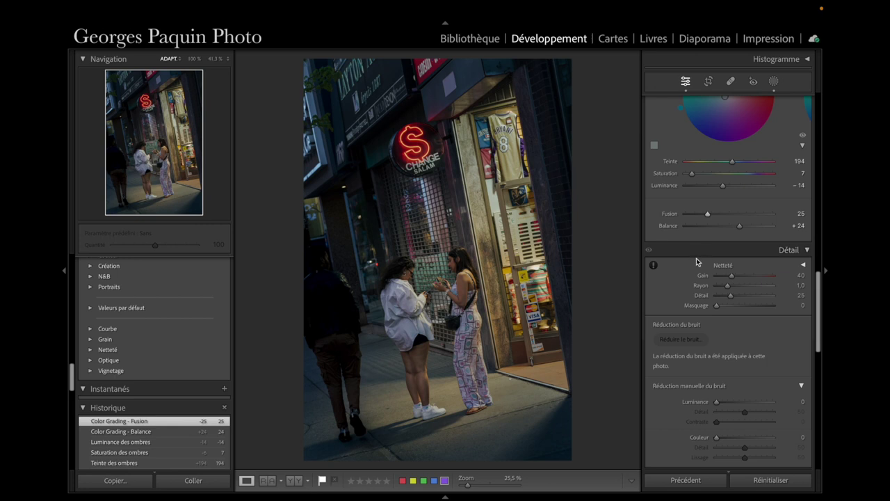
scroll(699, 257, up, 2)
scroll(697, 262, up, 3)
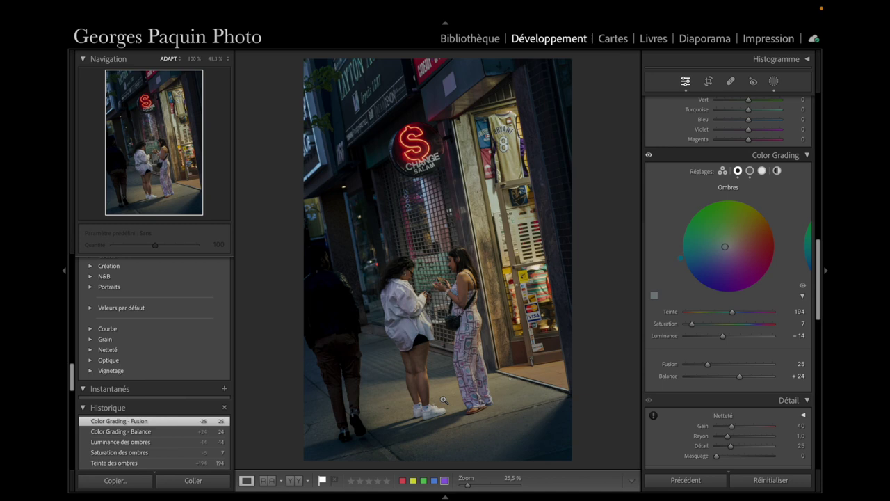
Crop the photo to 4x5 / 8x10, shifting the frame up around the neon sign and people.
click(708, 82)
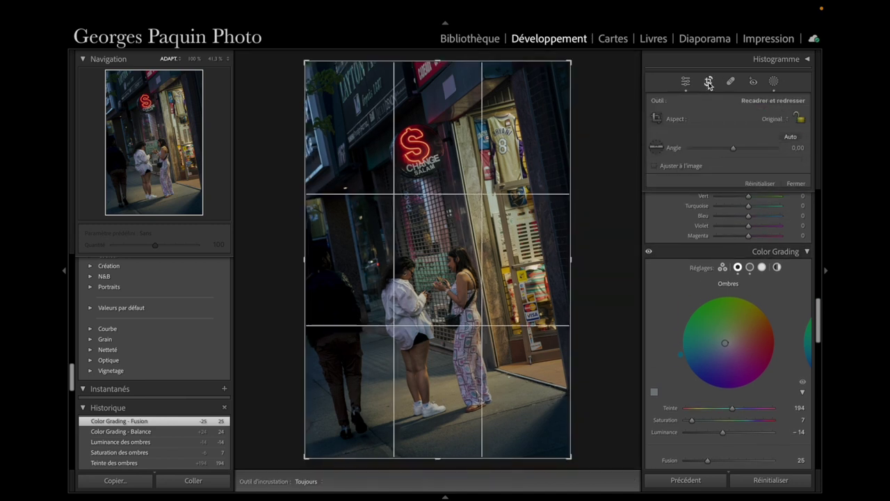
click(771, 120)
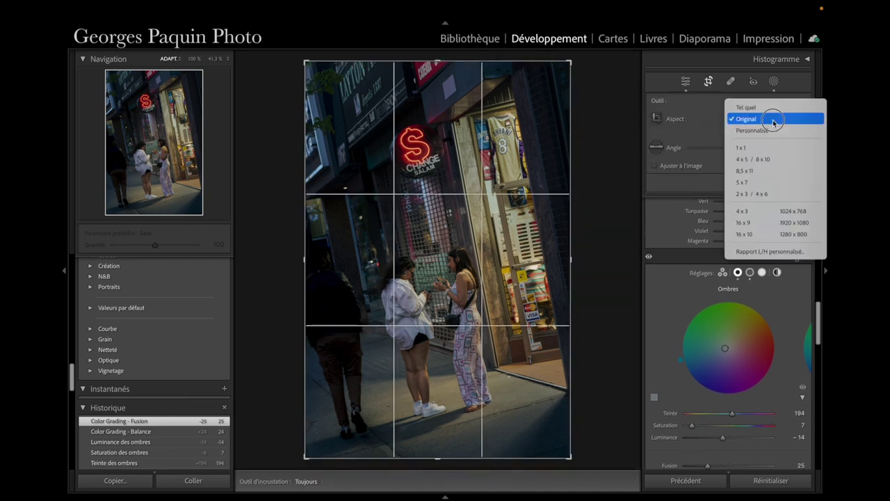
click(748, 159)
drag(449, 261, 451, 244)
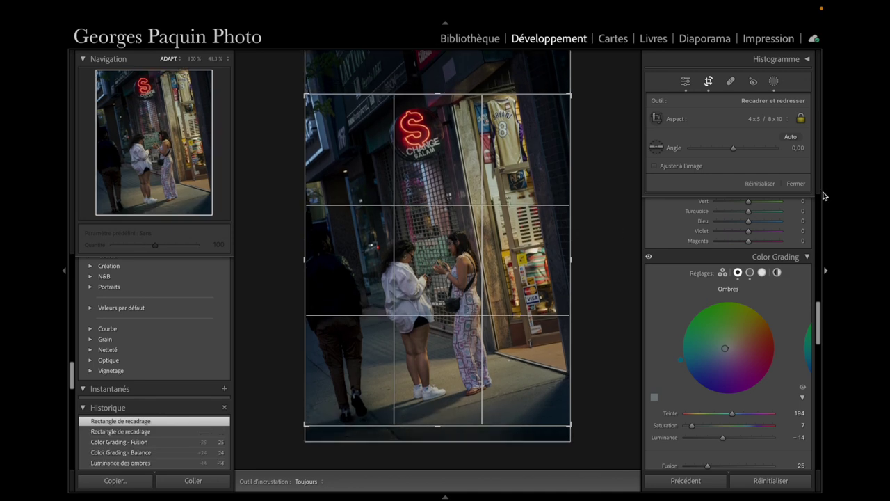
click(795, 183)
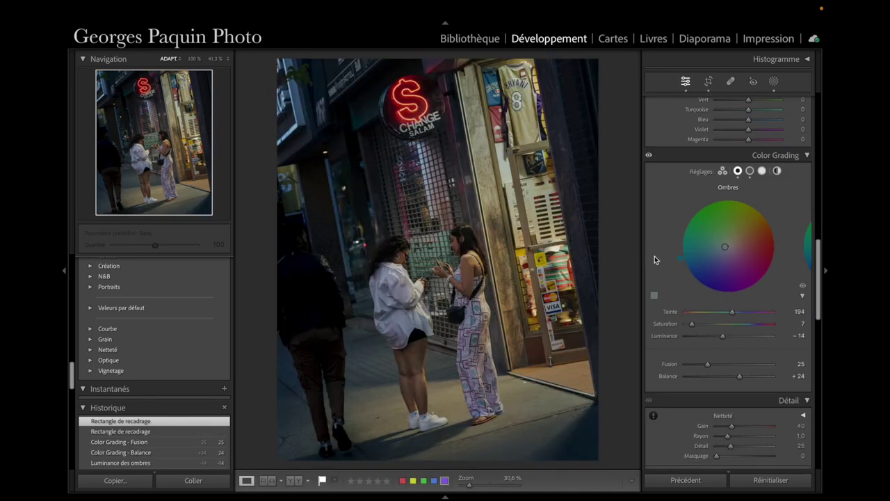
scroll(654, 256, down, 10)
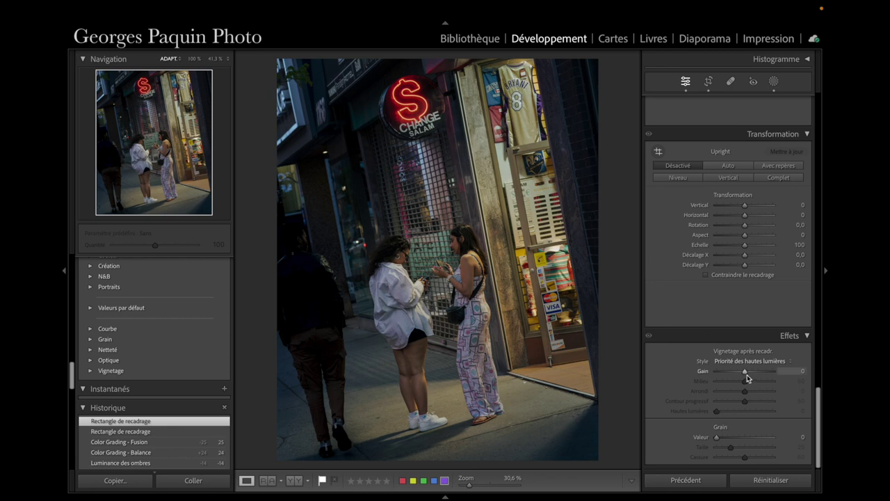
Darken the photo's edges with a post-crop vignette of amount -22.
mouse_move(744, 372)
mouse_down()
mouse_move(739, 398)
mouse_move(755, 402)
mouse_move(756, 386)
mouse_up()
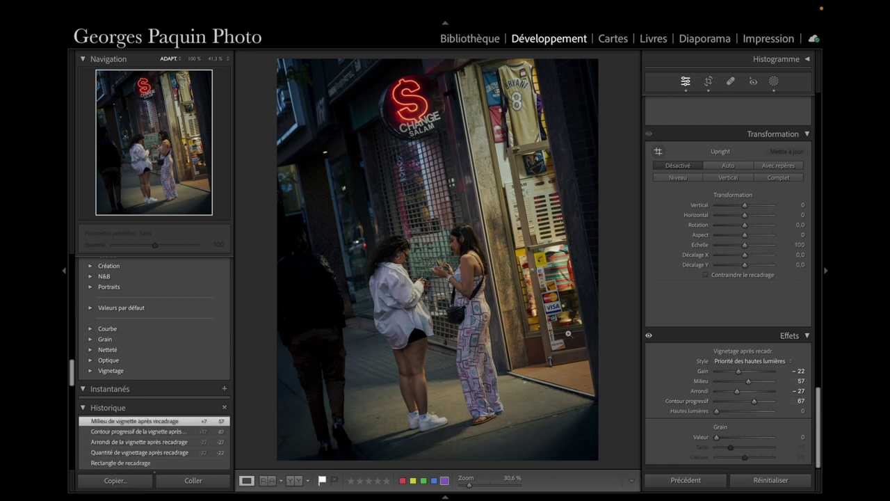